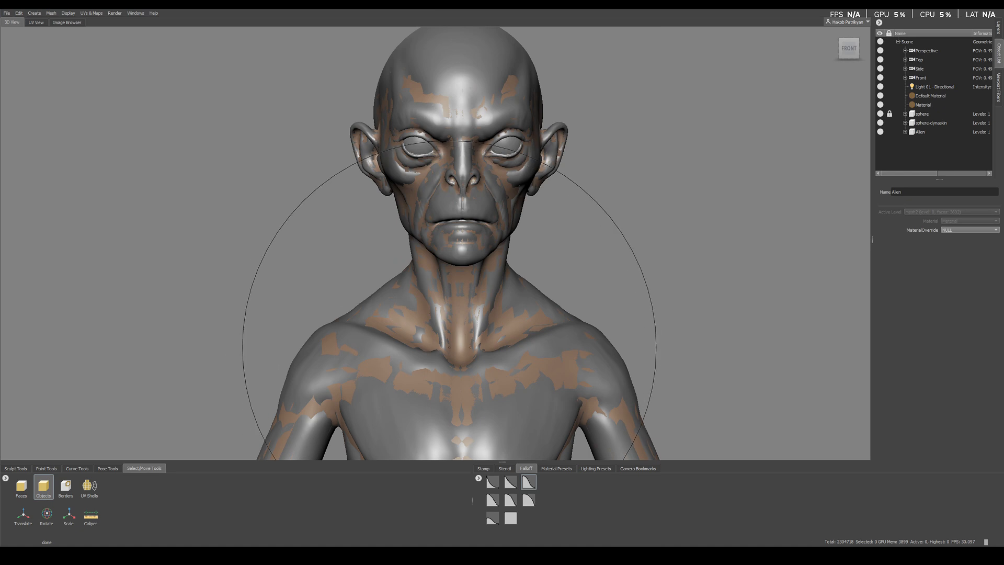
Step: Isolate the low-resolution Alien mesh to inspect its shape against the detailed sculpt, and show all models again
right_click_drag(478, 339, 502, 338, "alt")
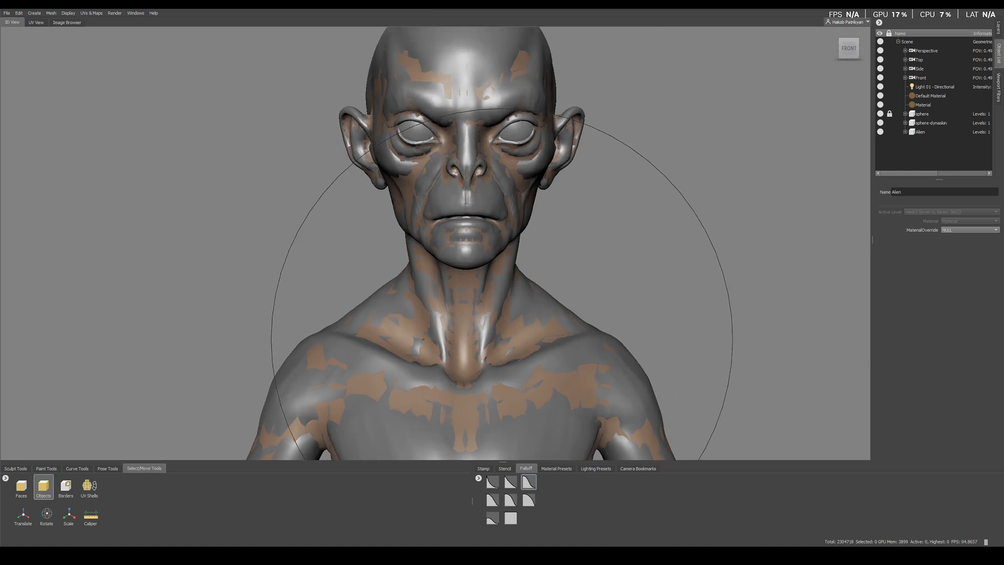
right_click(526, 336)
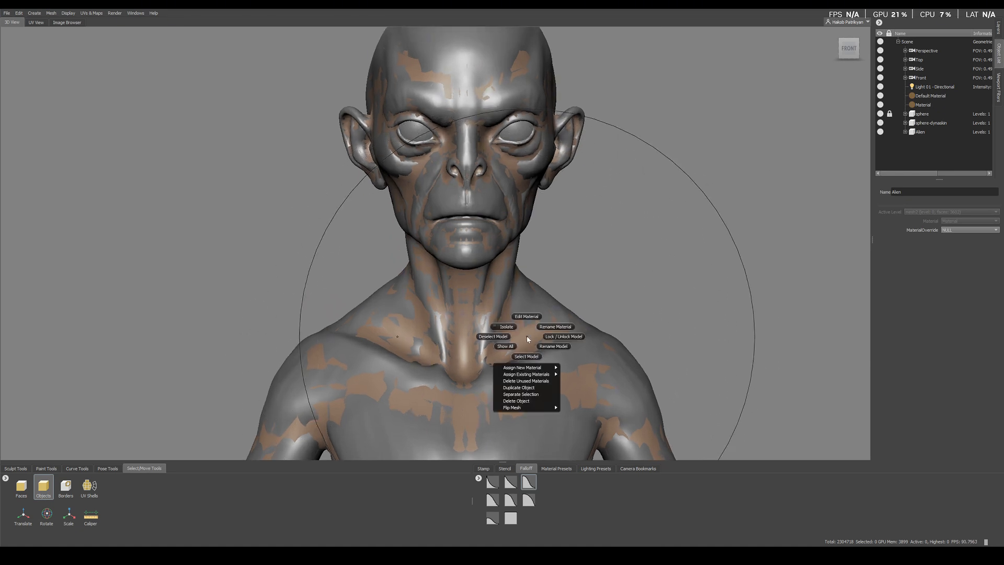
left_click(502, 327)
left_click_drag(531, 271, 562, 252, "alt")
key("w")
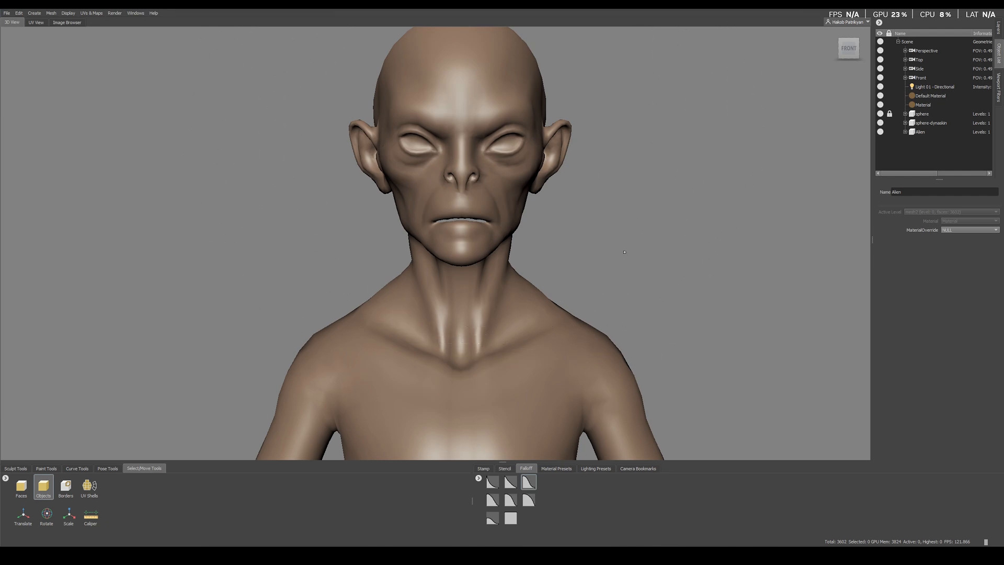
right_click(604, 271)
right_click(490, 312)
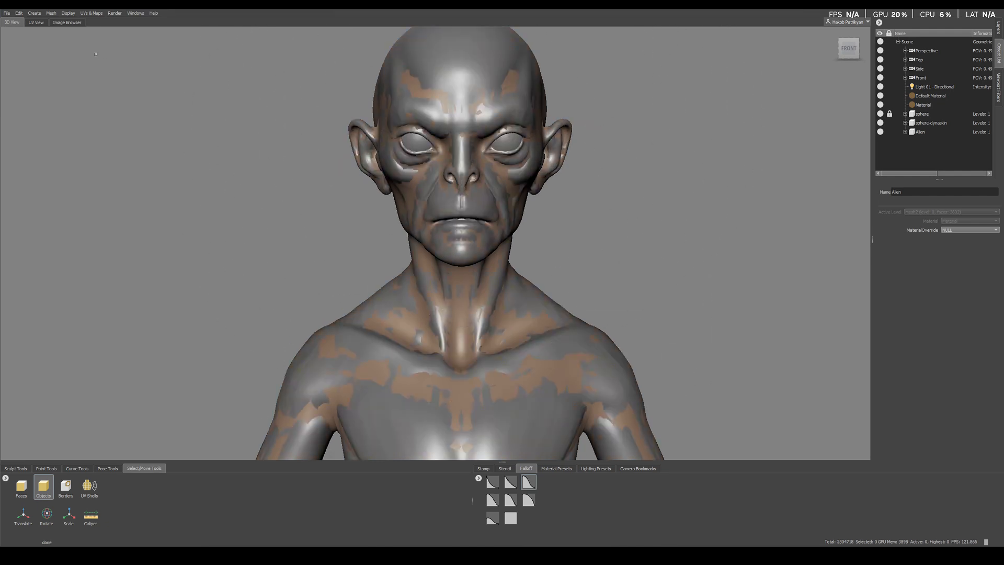
Step: Start a new texture map extraction operation with Displacement Map as the map to generate
left_click(88, 14)
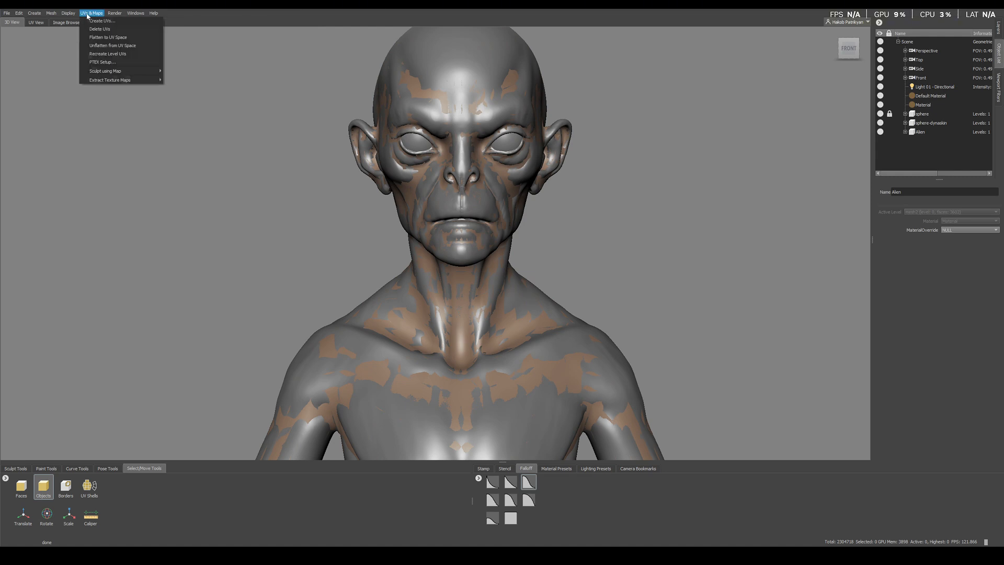
mouse_move(130, 81)
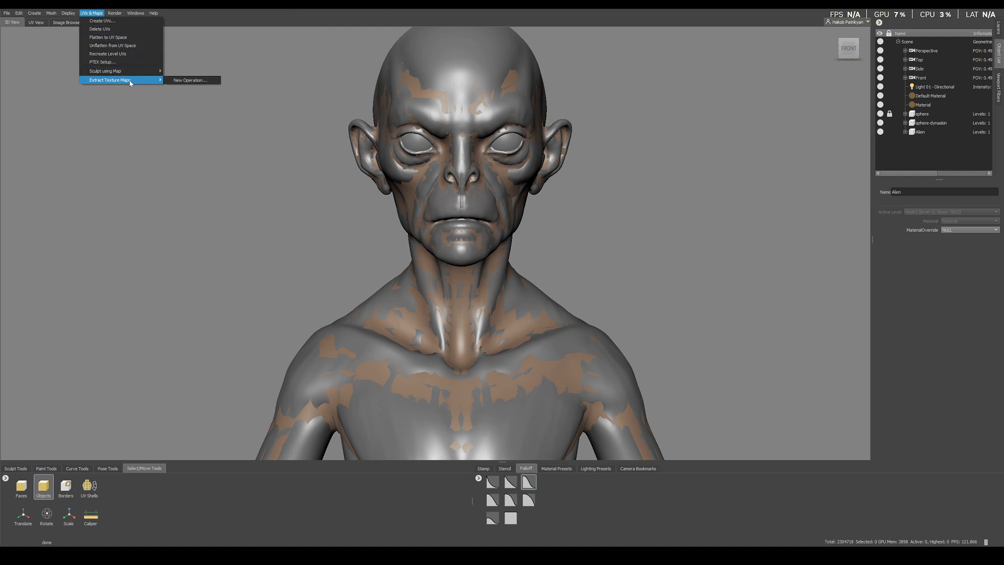
left_click(186, 81)
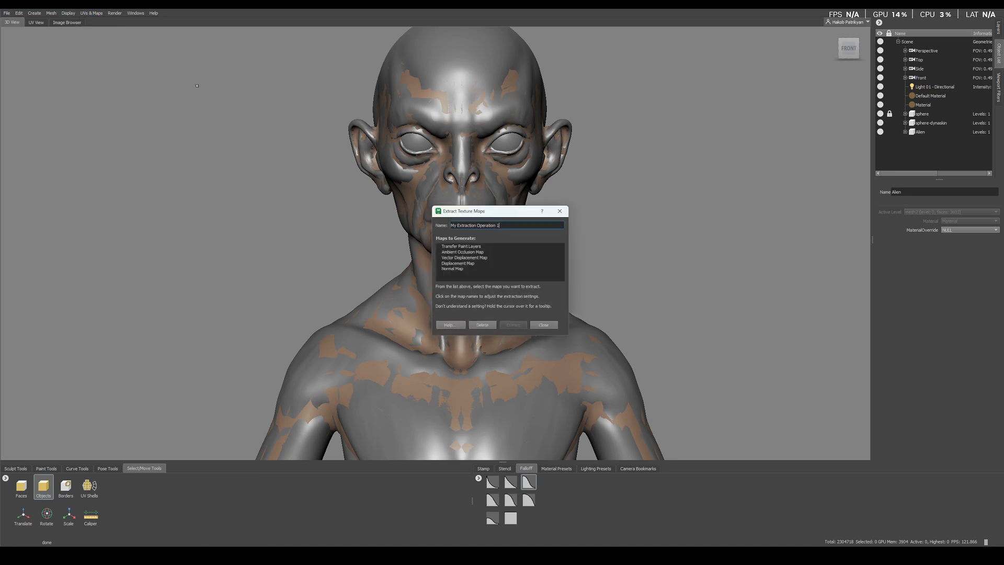
left_click(450, 265)
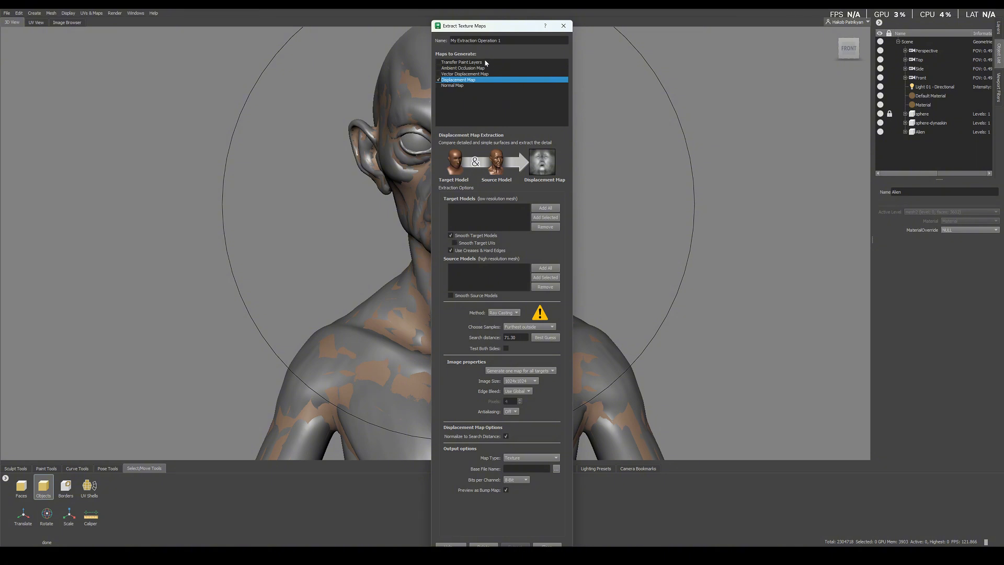
left_click_drag(479, 28, 586, 35)
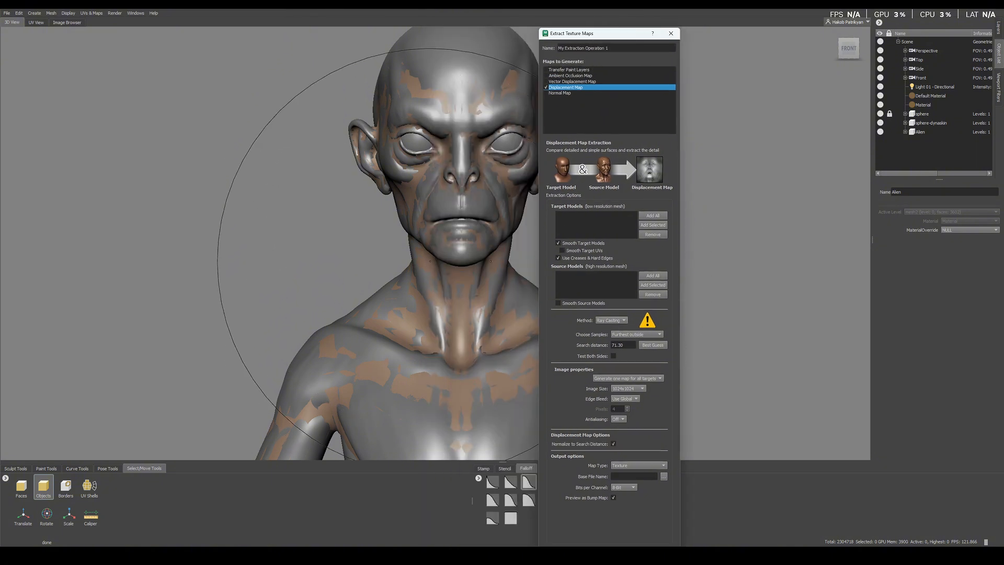
Step: Add the Alien mesh as the extraction's target model and the sphere-dynaskin sculpt as its source model
left_click(515, 331)
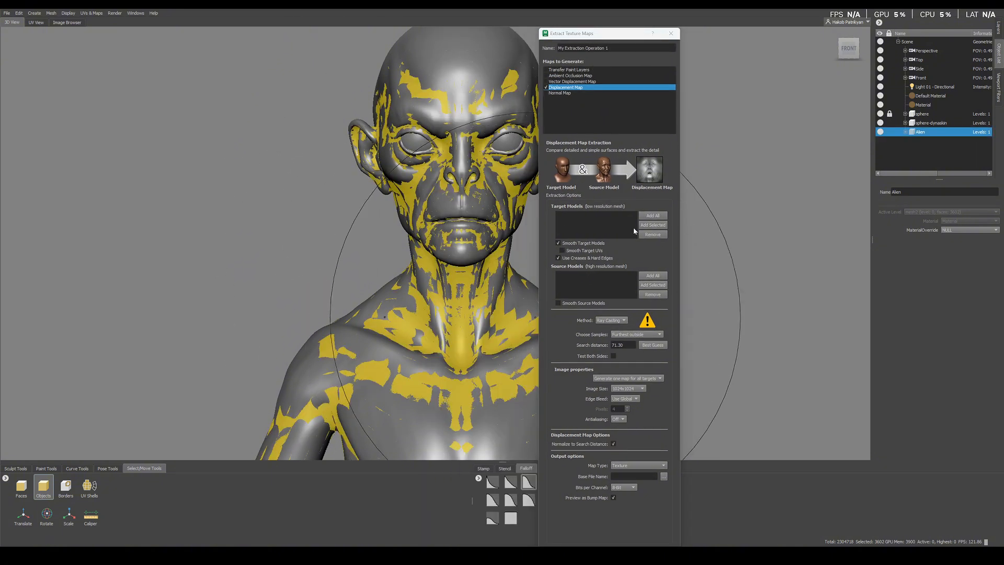
left_click(652, 225)
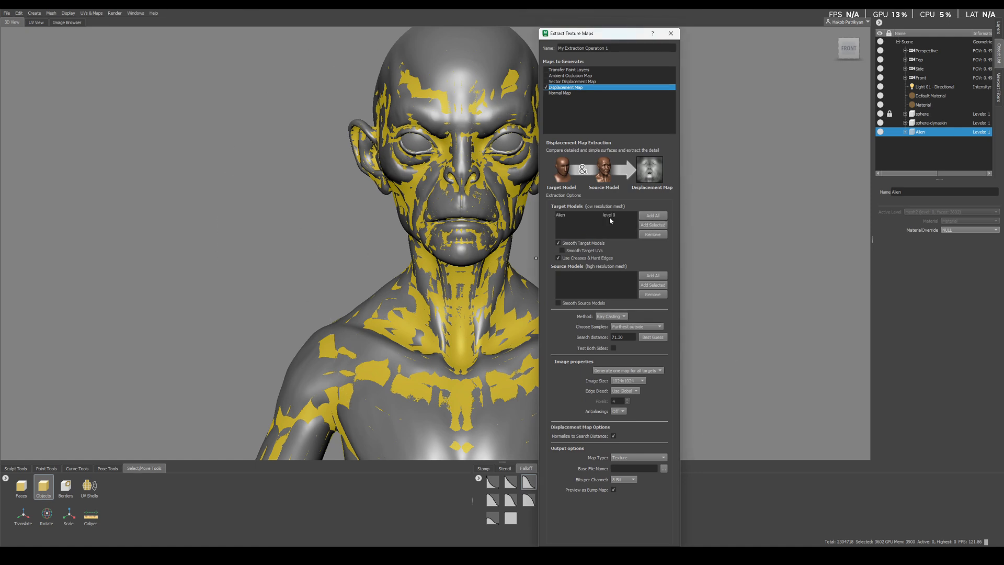
left_click(346, 245)
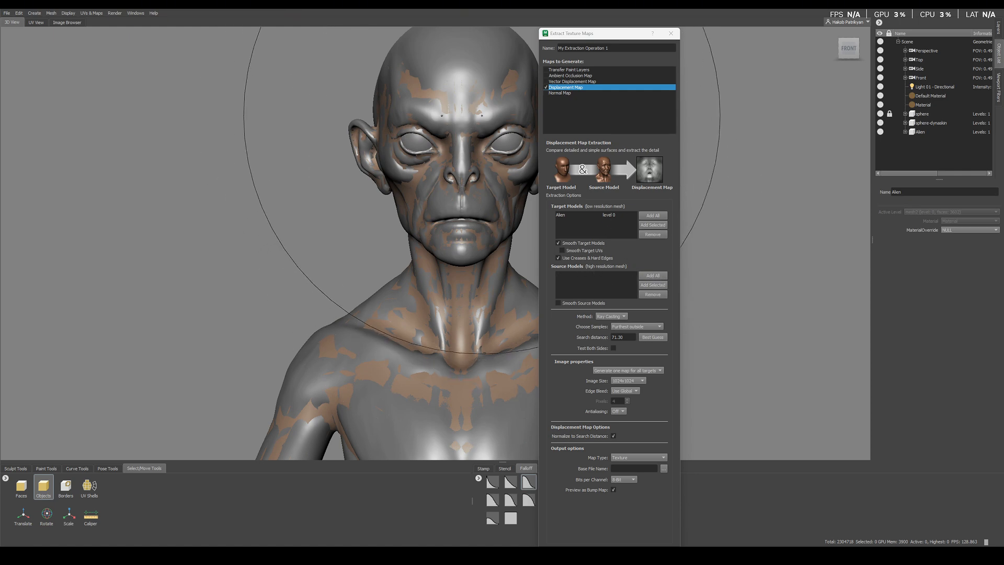
left_click(493, 119)
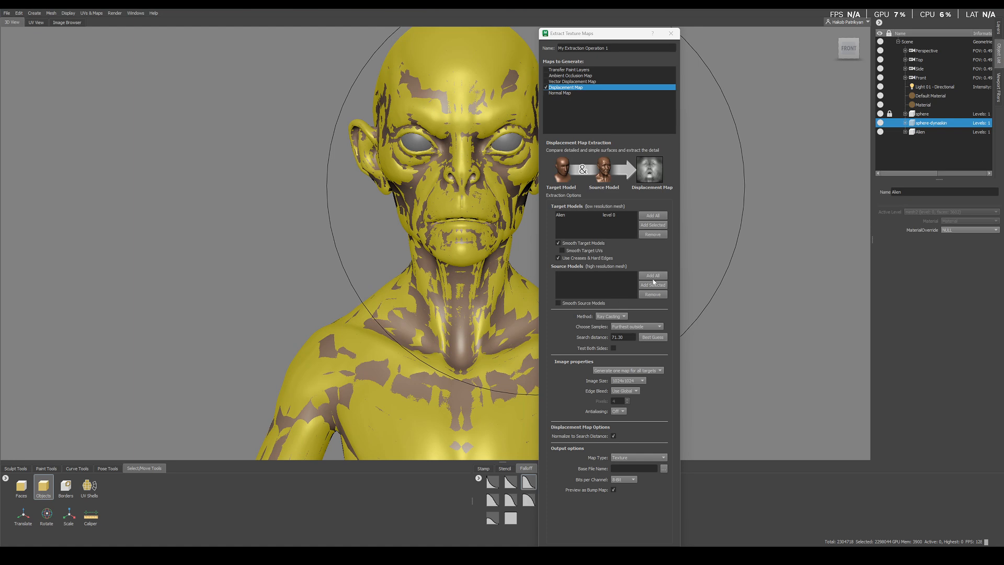
left_click(653, 285)
left_click(310, 246)
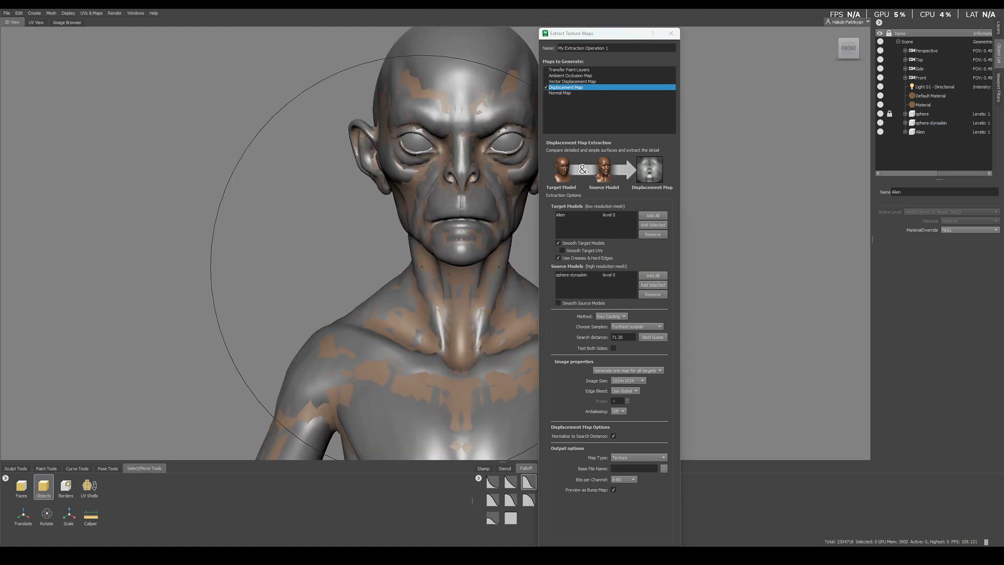
Step: Set the displacement map's image size to 2048x2048
middle_click_drag(465, 140, 439, 272, "alt")
scroll(439, 272, "up", 8)
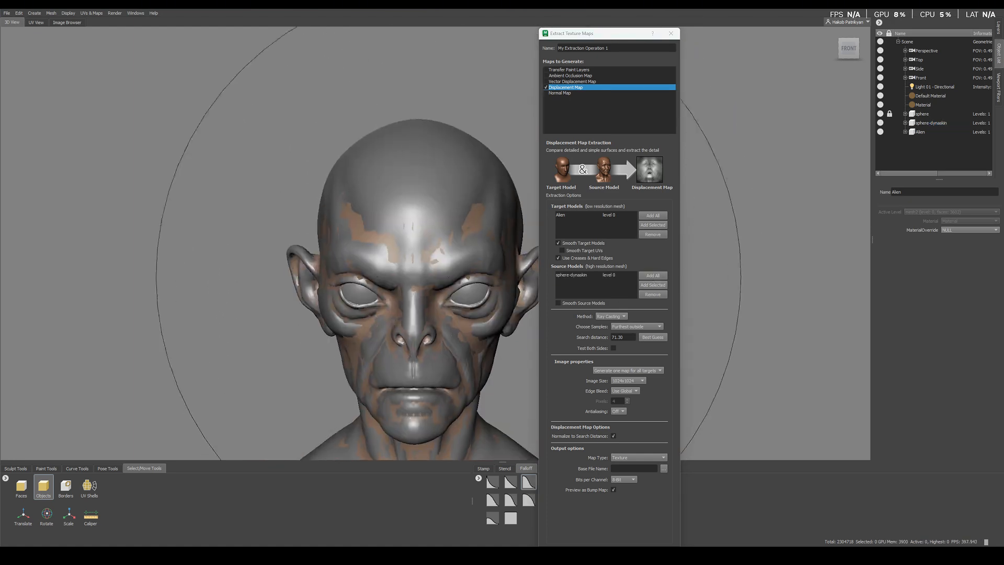
scroll(438, 272, "down", 5)
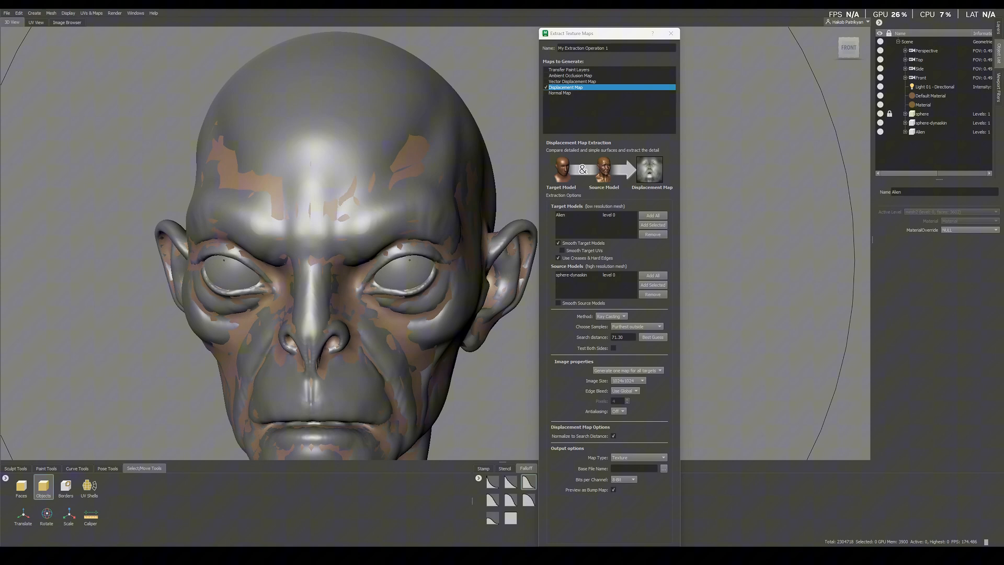
left_click(625, 380)
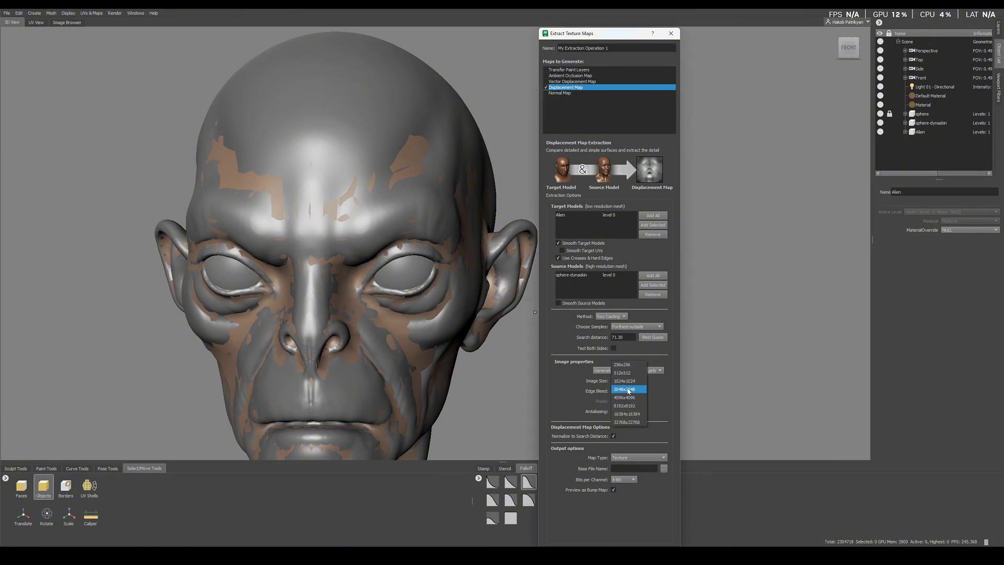
left_click(628, 390)
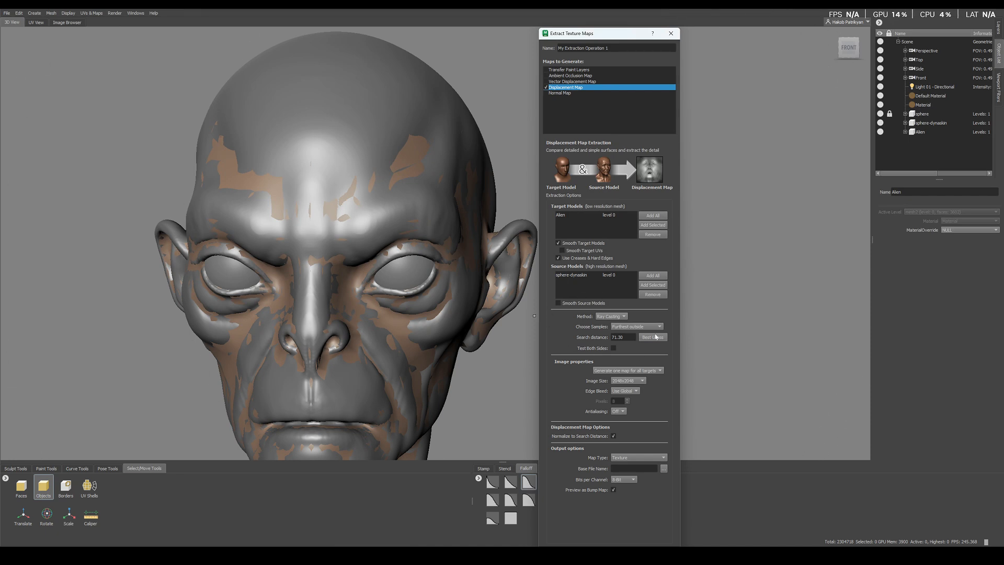
Step: Use Ray Casting with samples closest to the lowres mesh and a search distance of 52.43, and disable the bump map preview
left_click(608, 317)
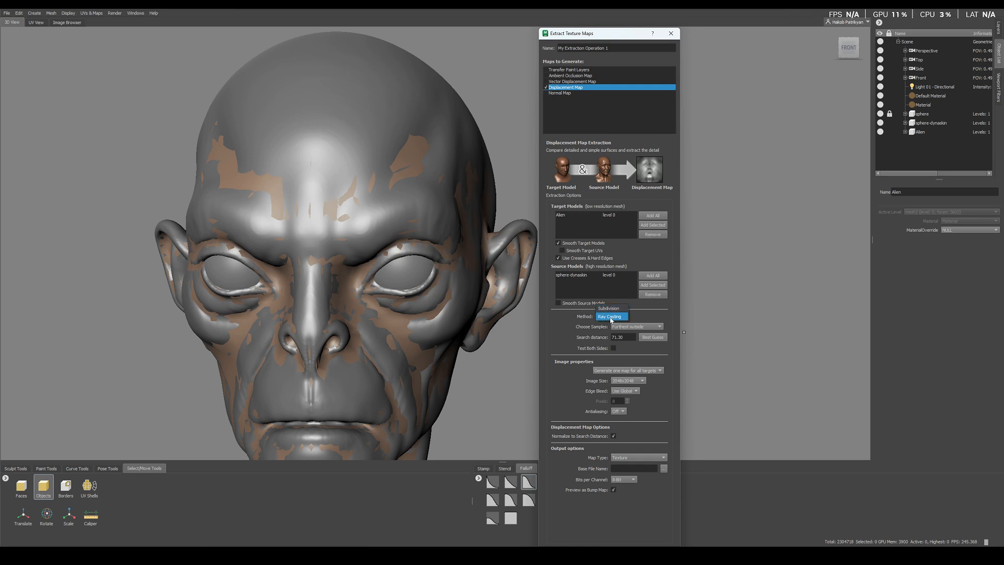
left_click(609, 317)
left_click(623, 327)
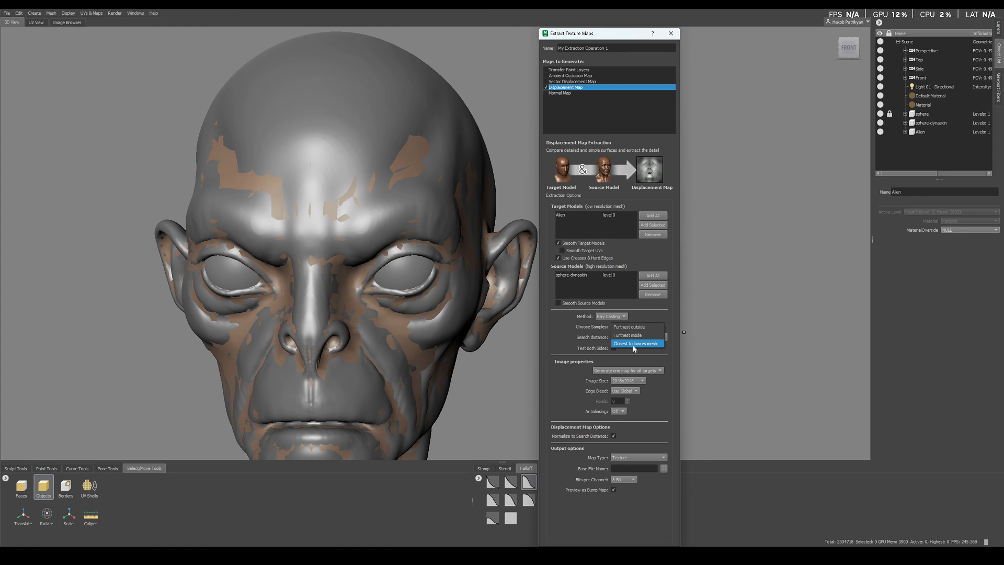
left_click(635, 345)
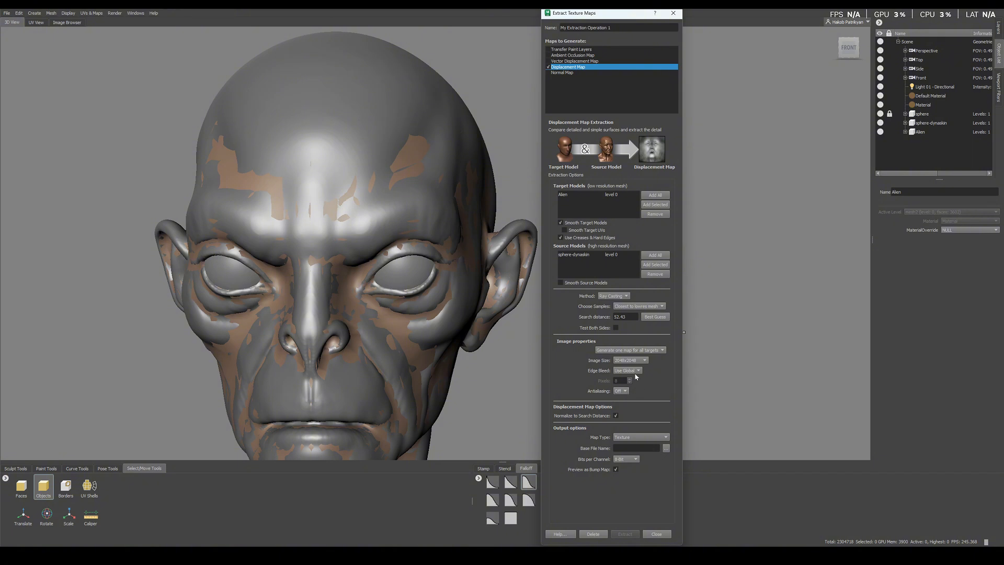
left_click(616, 470)
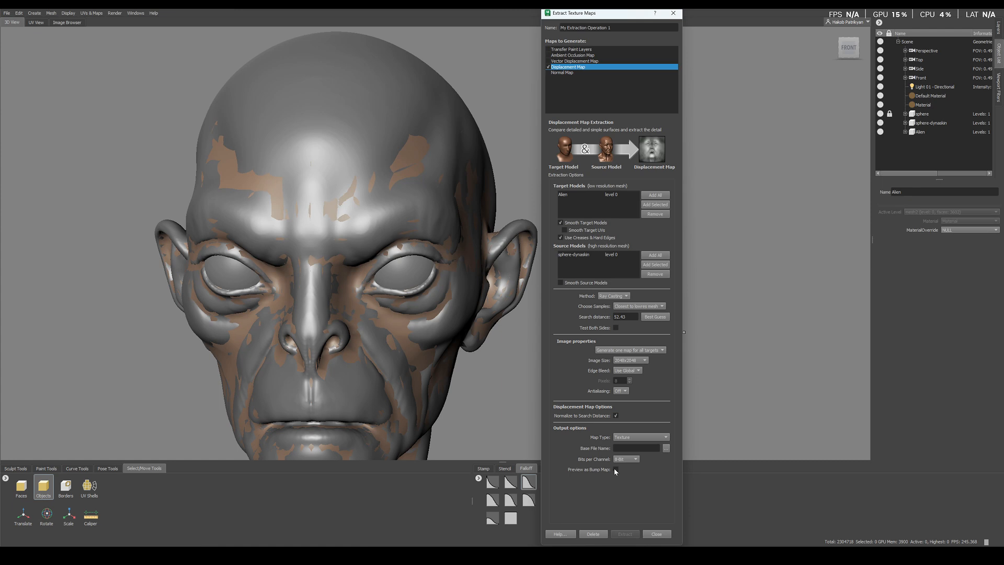
Step: Create a Bakes folder inside Alien Tutorial and open it as the output location for the map
left_click(666, 448)
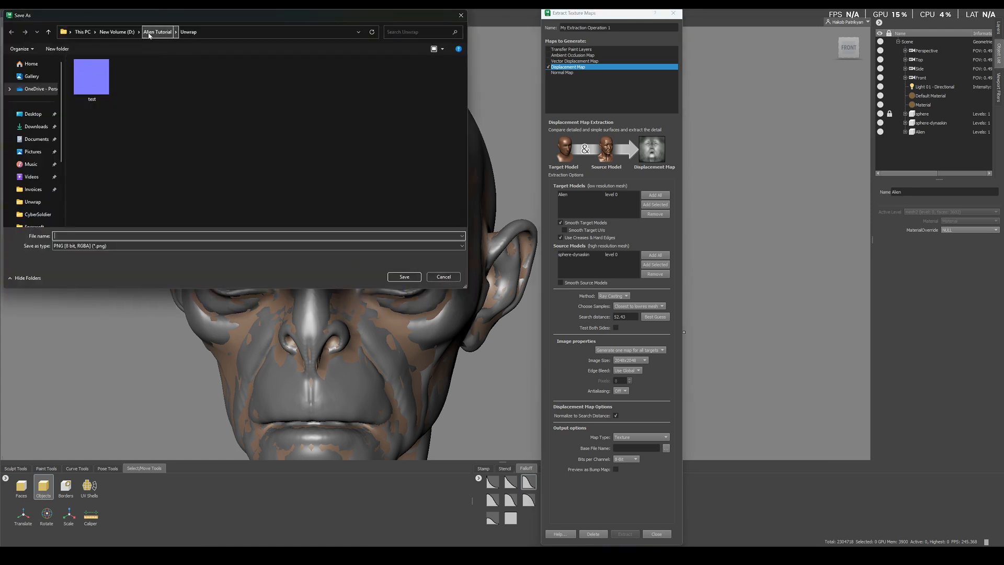
left_click(153, 34)
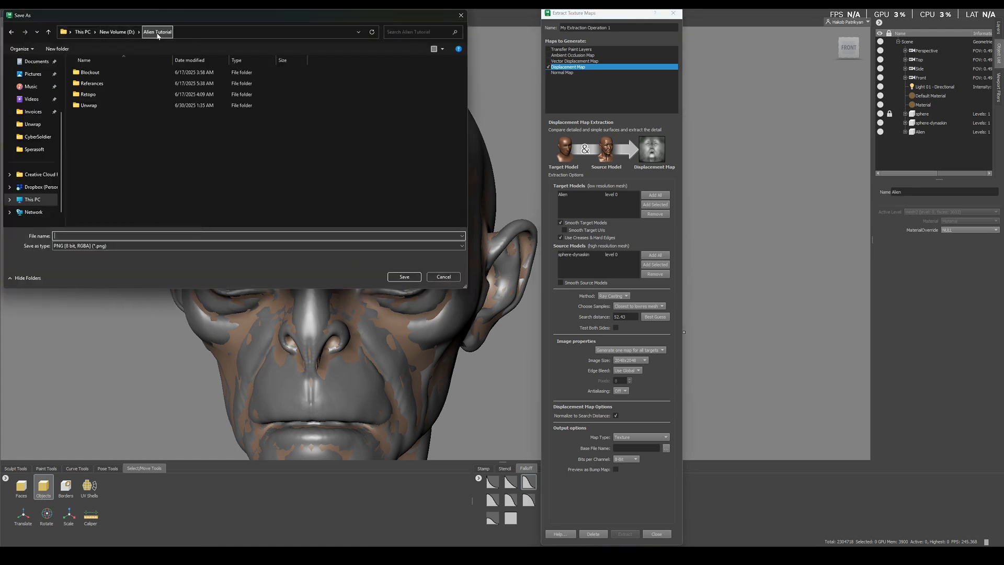
right_click(120, 145)
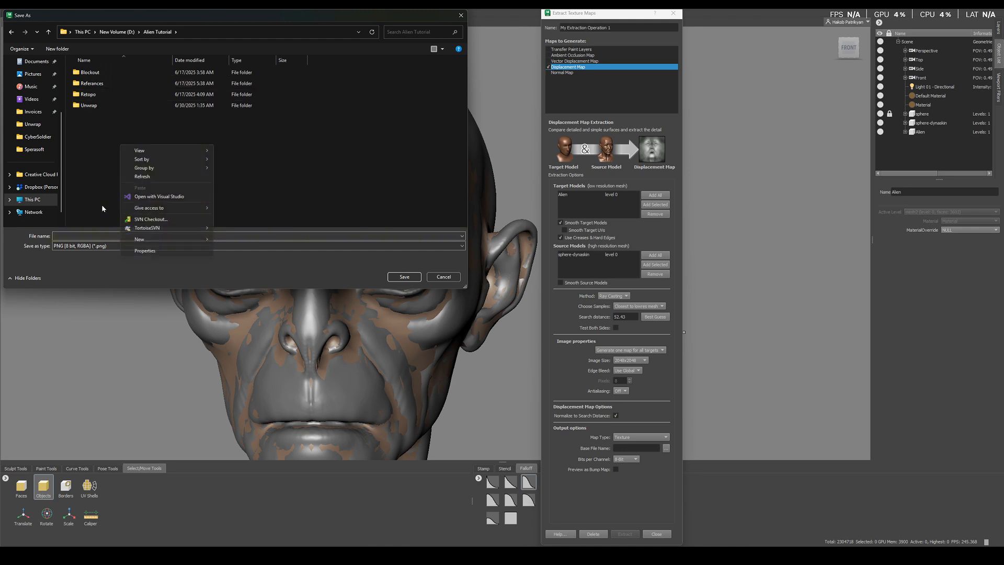
mouse_move(156, 240)
left_click(233, 242)
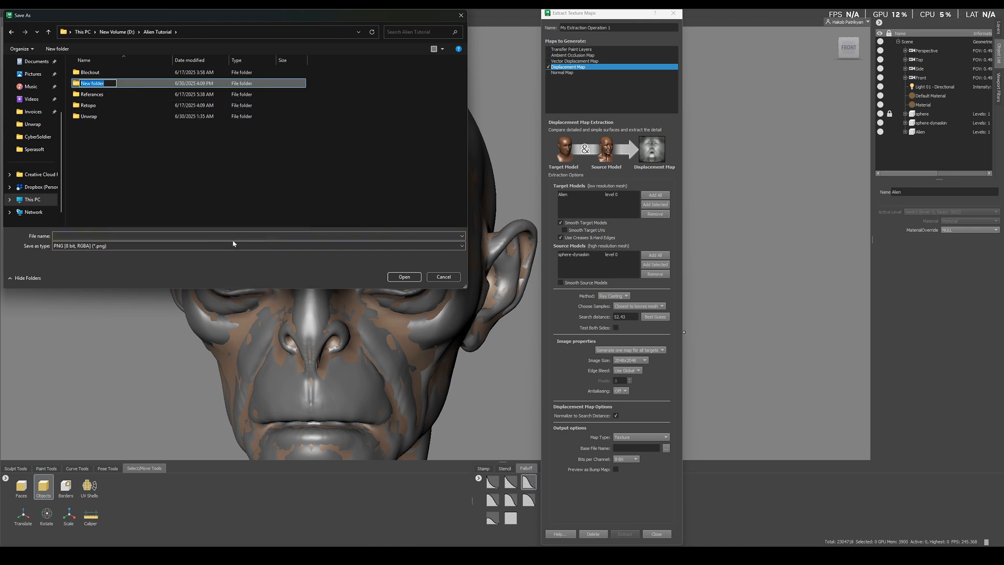
type("Bakes")
key("Return")
key("Return")
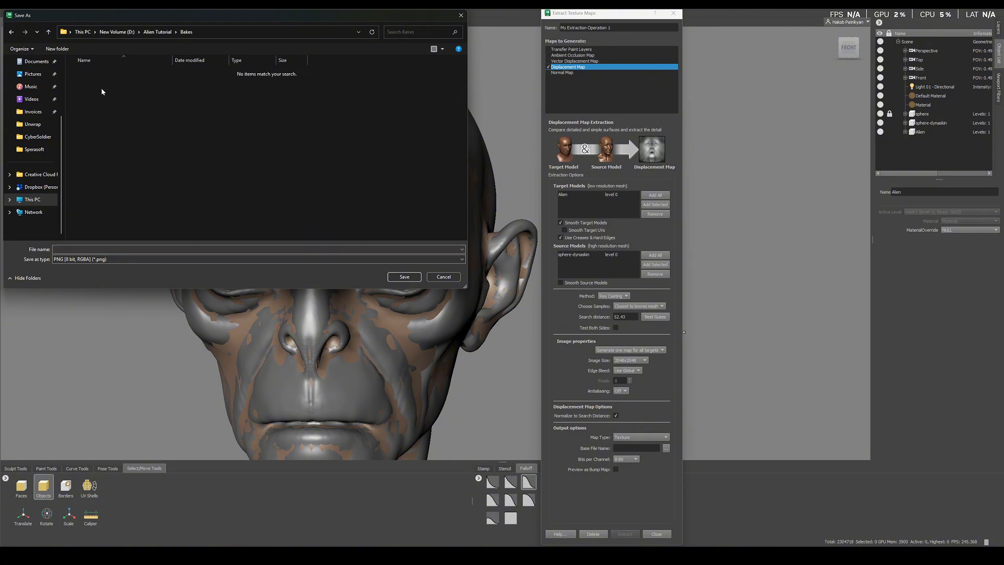
Step: Name the output file Displacement and save it as OpenEXR [32 bit Floating Point, RGBA]
left_click(98, 250)
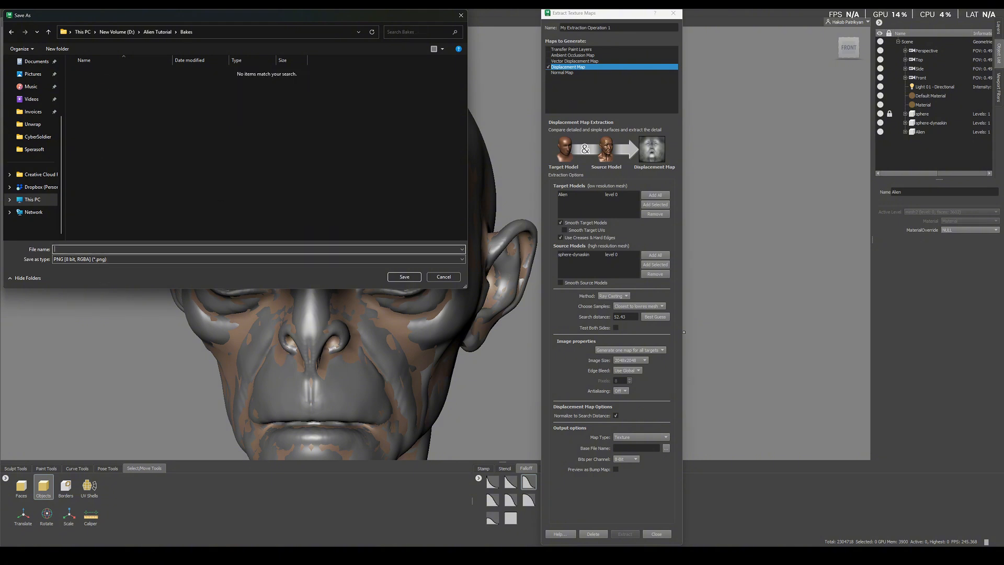
type("Displacement")
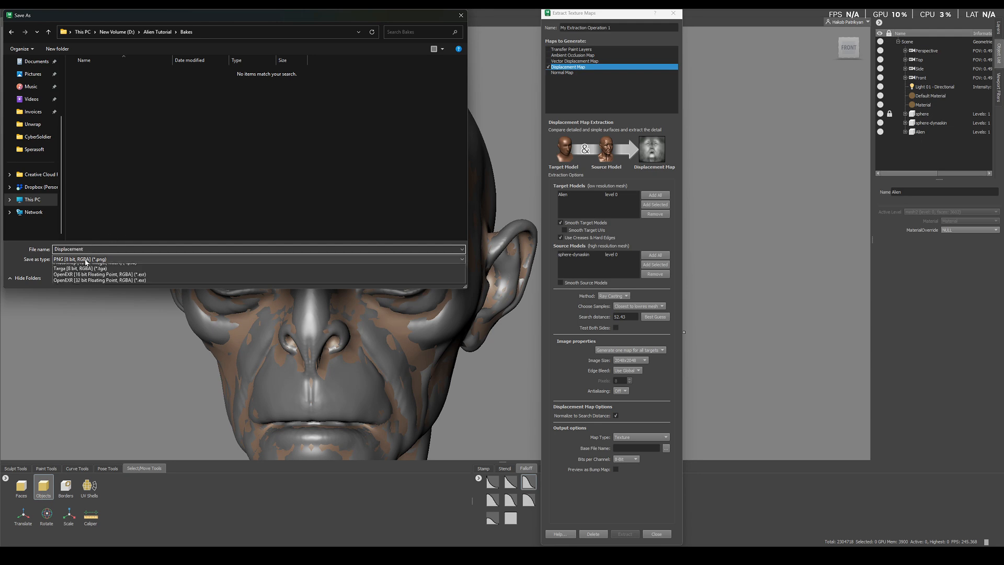
left_click(86, 259)
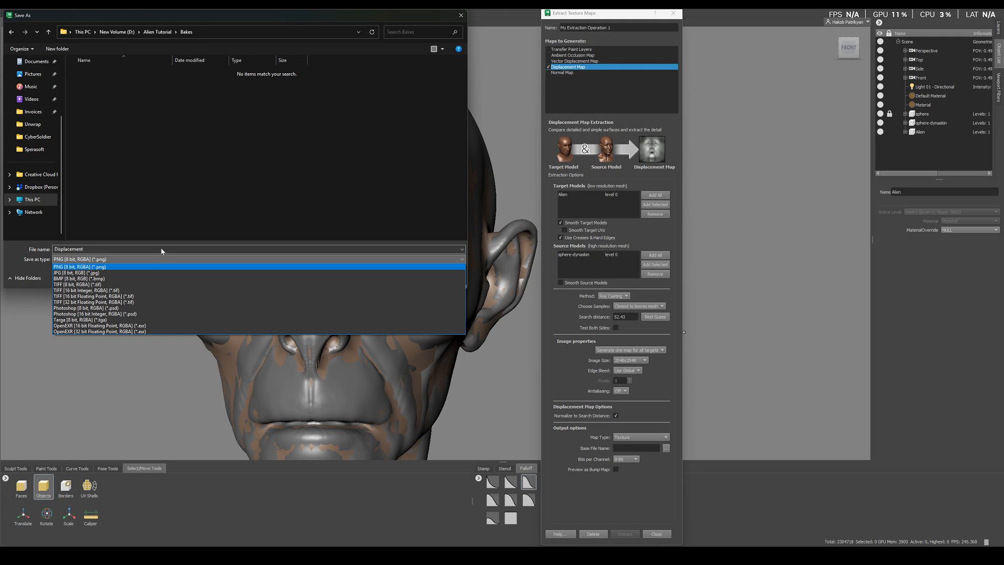
left_click(80, 332)
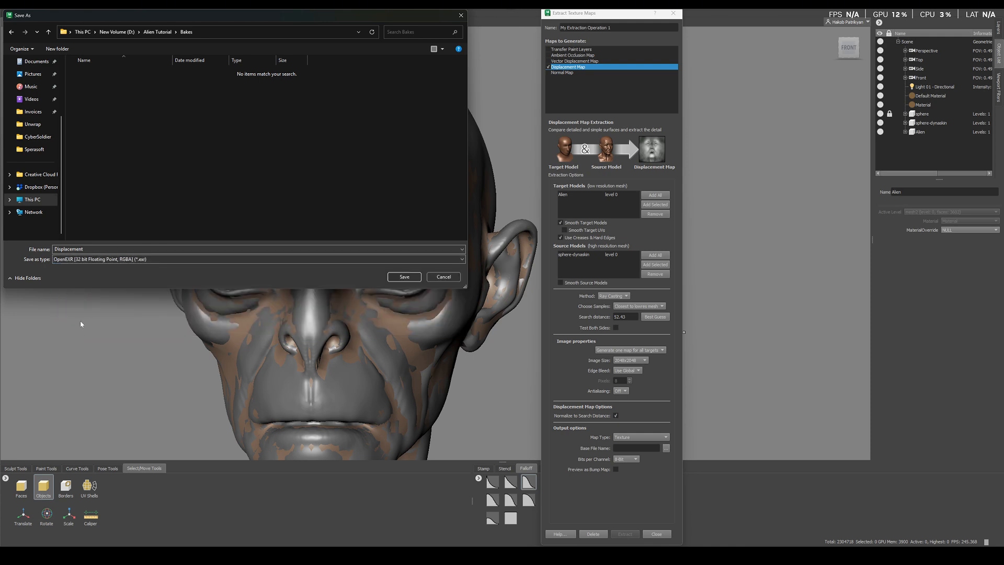
left_click(410, 279)
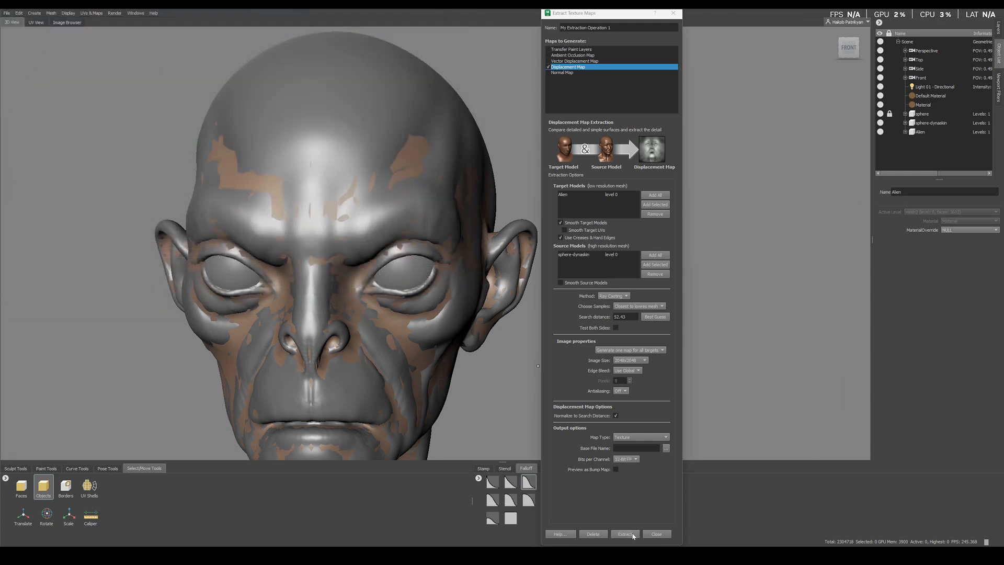
Step: Extract the displacement map and close the extraction results
left_click(625, 534)
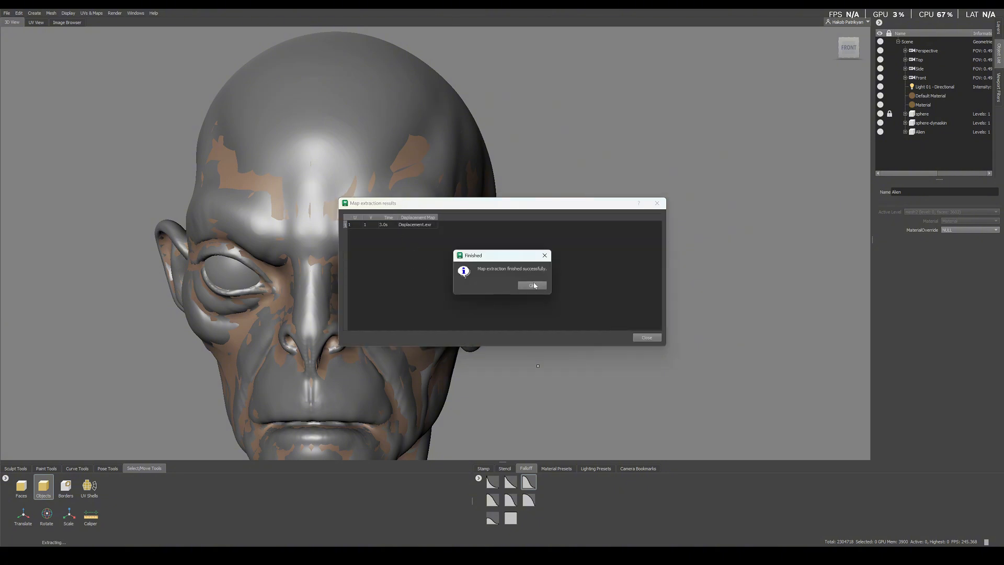
left_click(531, 286)
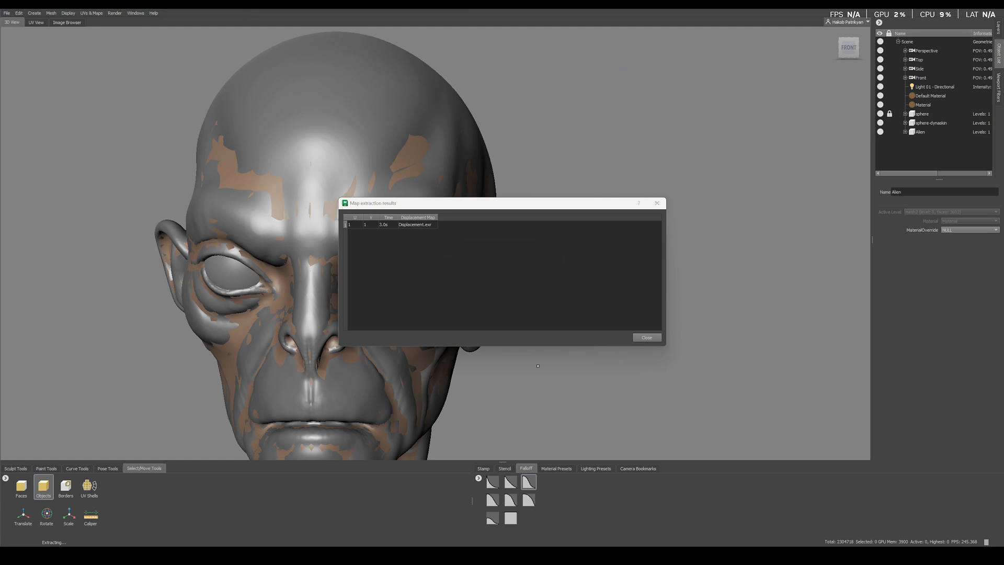
left_click(648, 338)
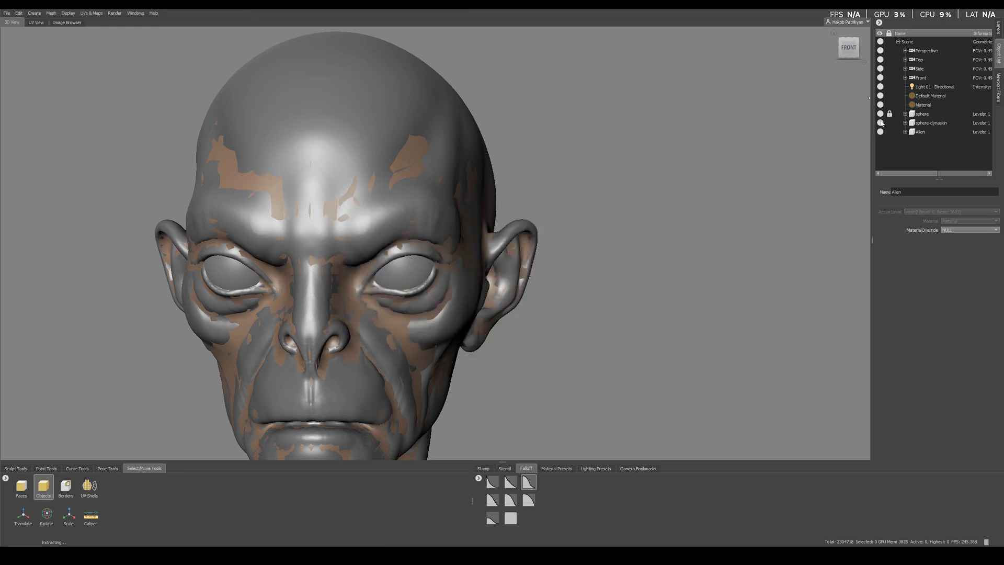
Step: Hide the sphere-dynaskin sculpt, leaving the low-resolution Alien mesh in view
left_click(882, 123)
scroll(411, 283, "up", 3)
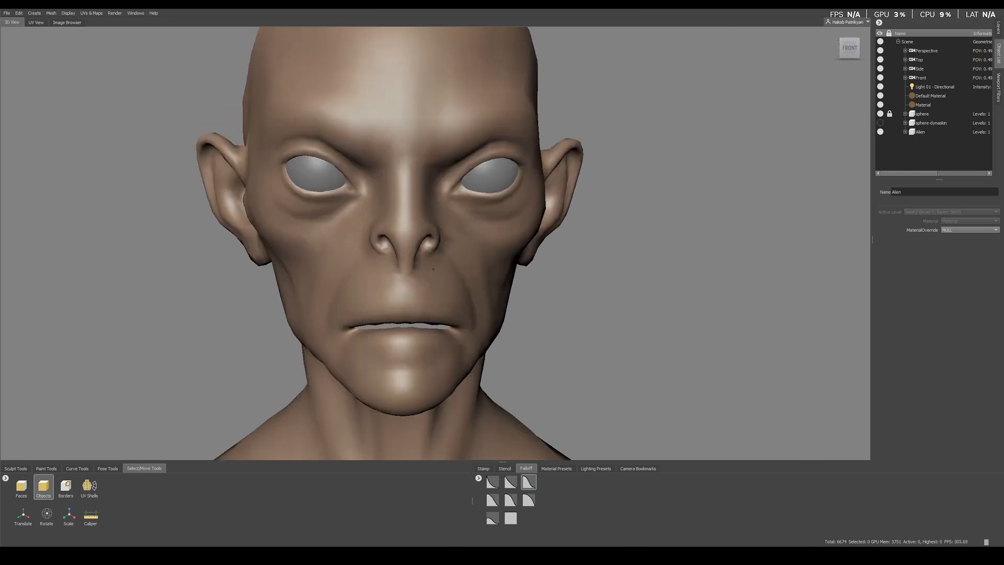
Step: Turn on the wireframe and the display of both sides for the Alien mesh
key("w")
right_click(565, 285)
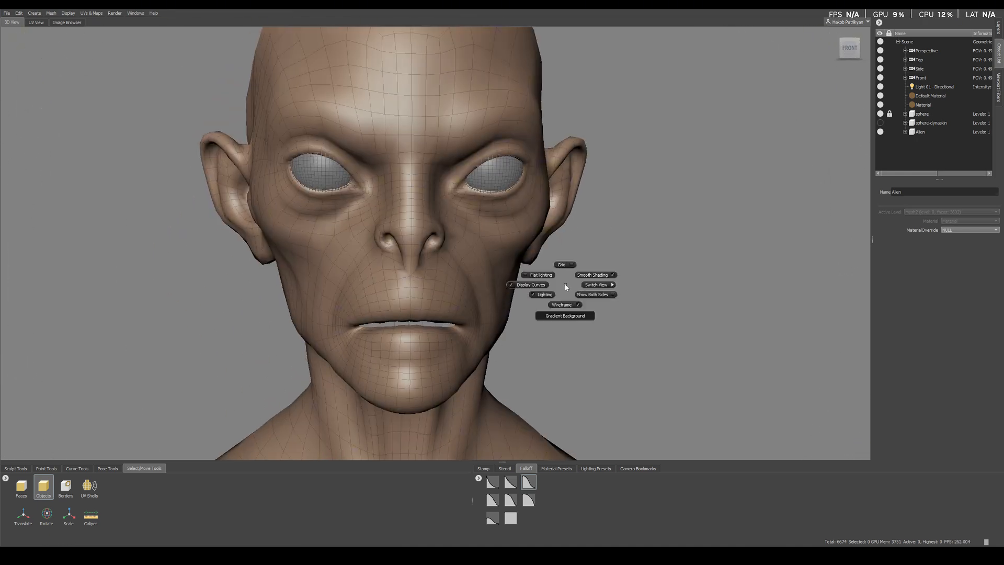
right_click_drag(583, 294, 588, 296)
left_click_drag(466, 288, 419, 250, "alt")
scroll(418, 250, "up", 2)
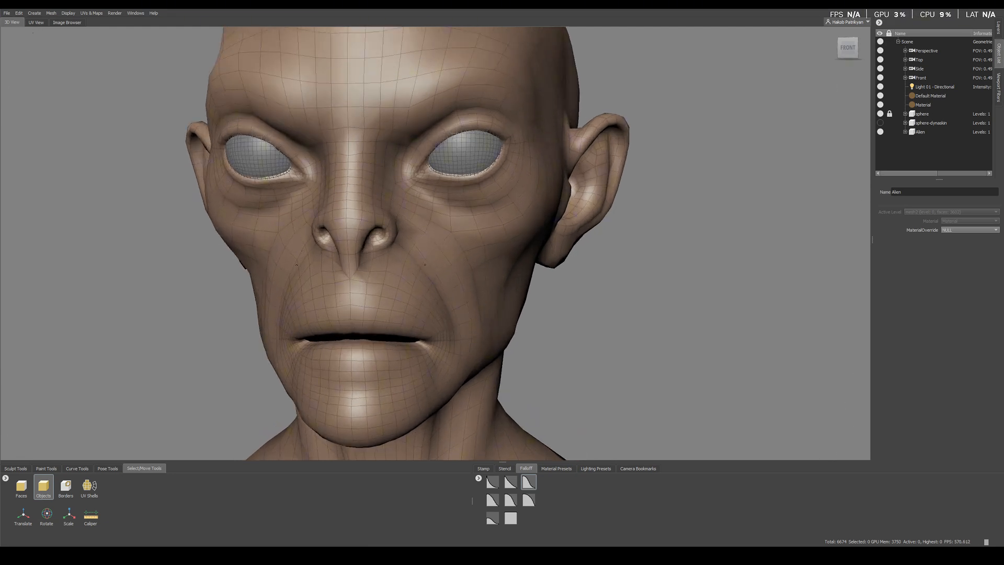
Step: Subdivide the Alien mesh four times, up to level 4
key("shift+d")
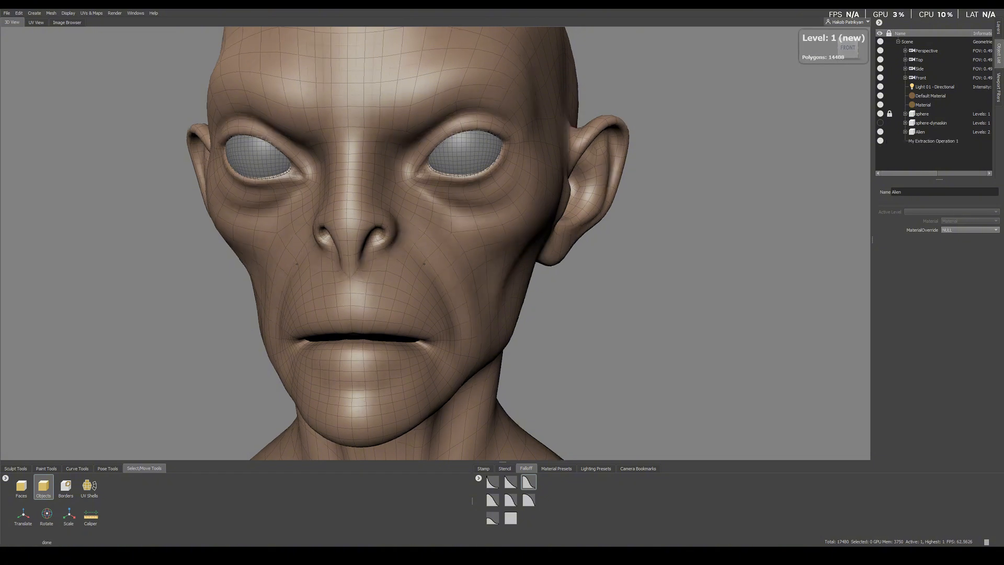
key("shift+d")
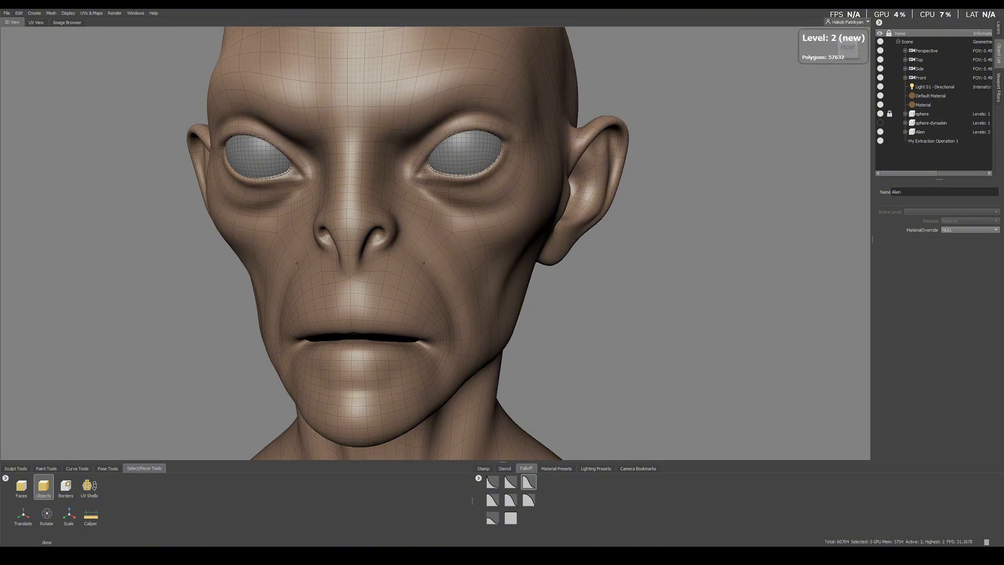
key("shift+d")
key("shift+d")
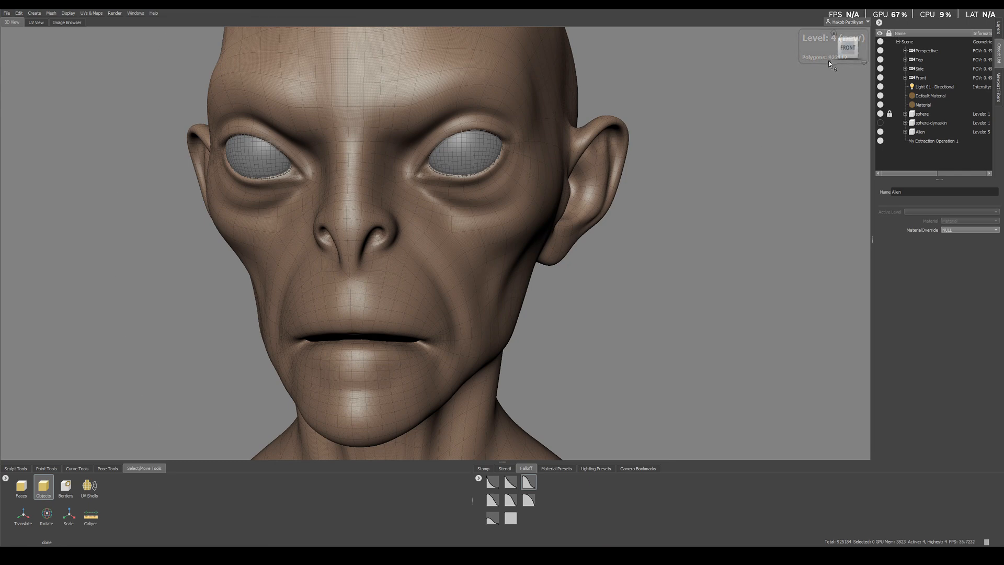
Step: Check the subdivided head and shoulders, and hide the wireframe
right_click_drag(274, 264, 219, 264, "alt")
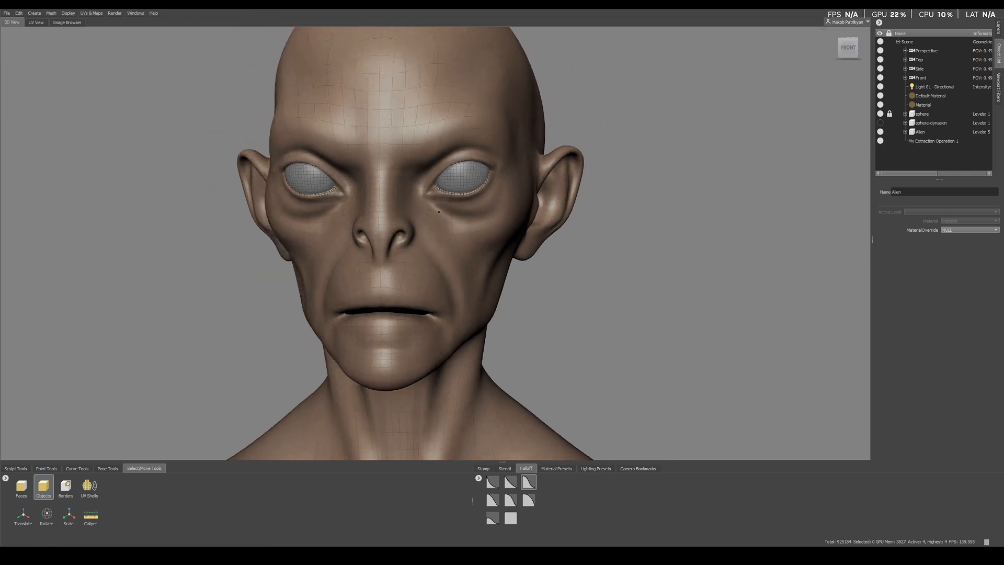
left_click_drag(335, 235, 361, 233, "alt")
middle_click_drag(398, 136, 472, 264, "alt")
right_click_drag(518, 209, 503, 181, "alt")
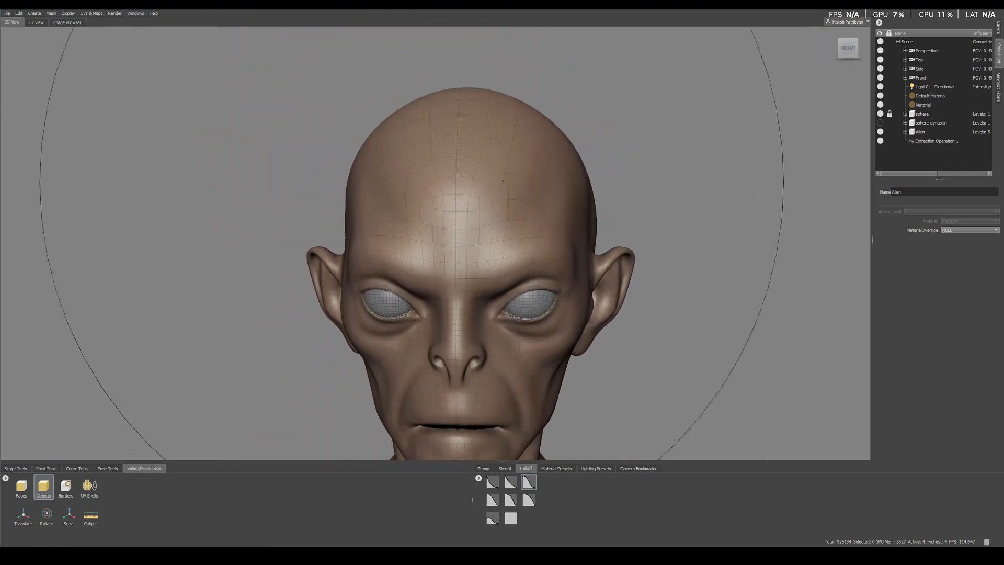
right_click_drag(488, 271, 454, 278, "alt")
middle_click_drag(517, 375, 468, 240, "alt")
left_click_drag(469, 240, 485, 238, "alt")
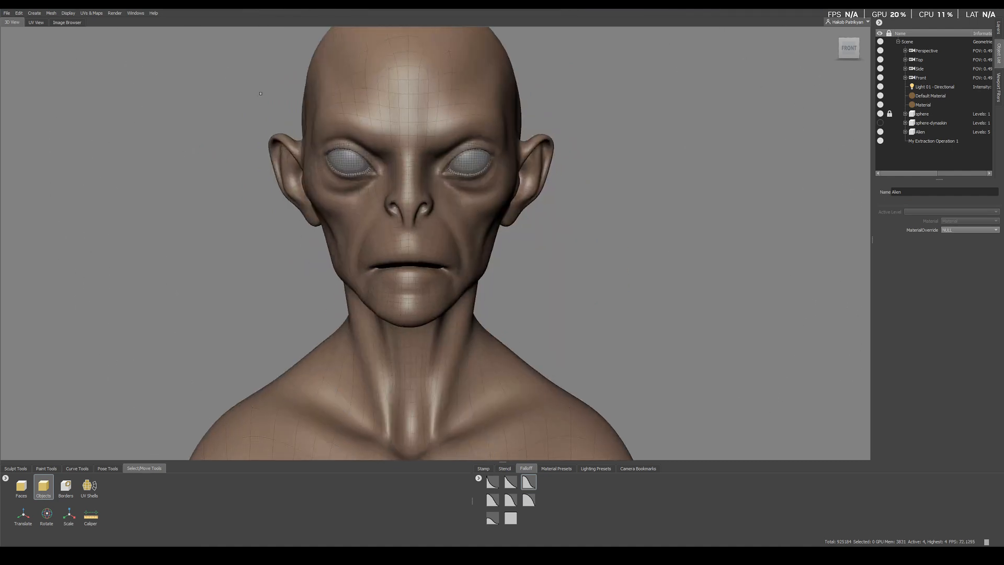
key("w")
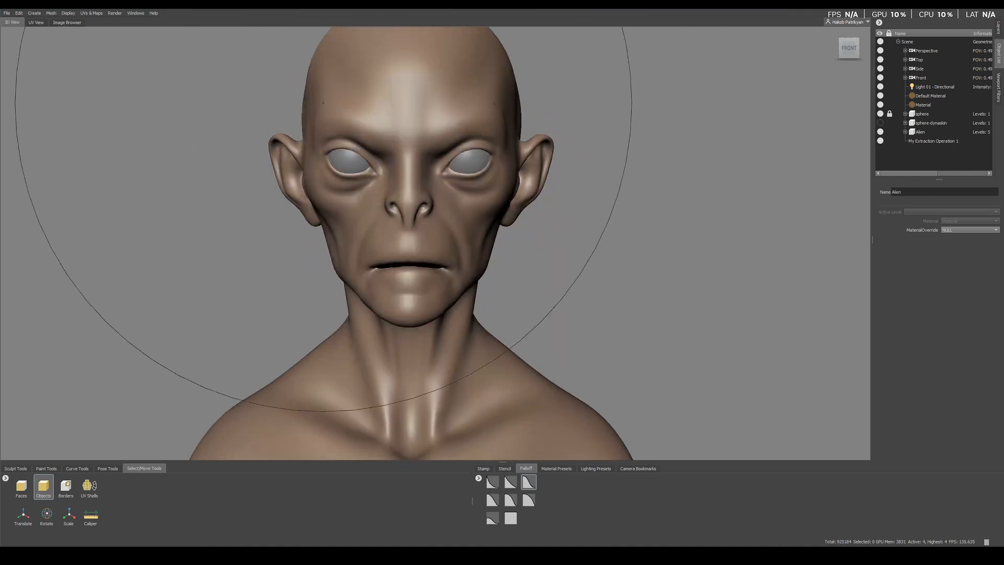
Step: Apply the Displacement map from the Bakes folder to the Alien mesh with a new Sculpt using Map operation, and close its dialog
left_click(91, 13)
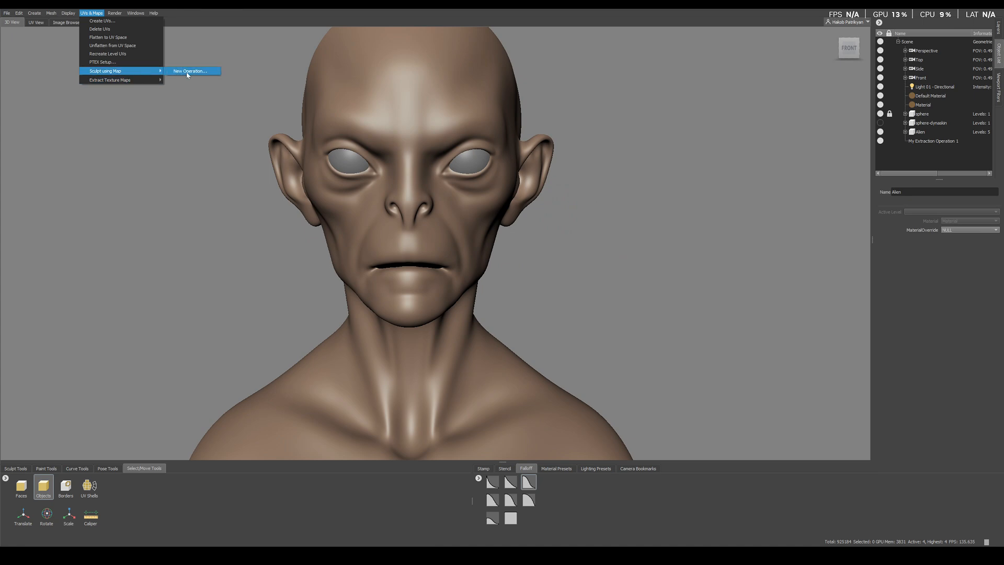
left_click(187, 72)
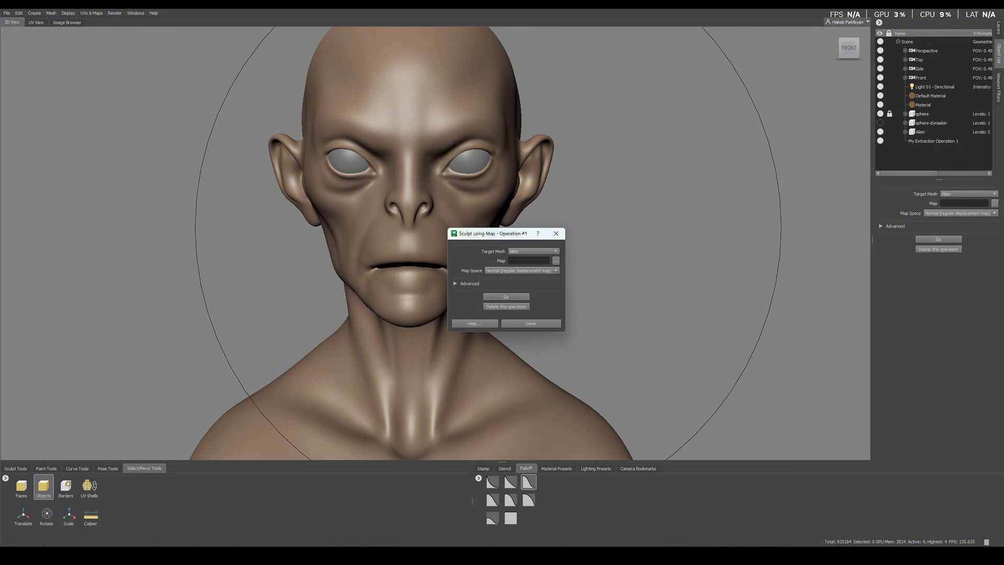
left_click(557, 261)
left_click(157, 32)
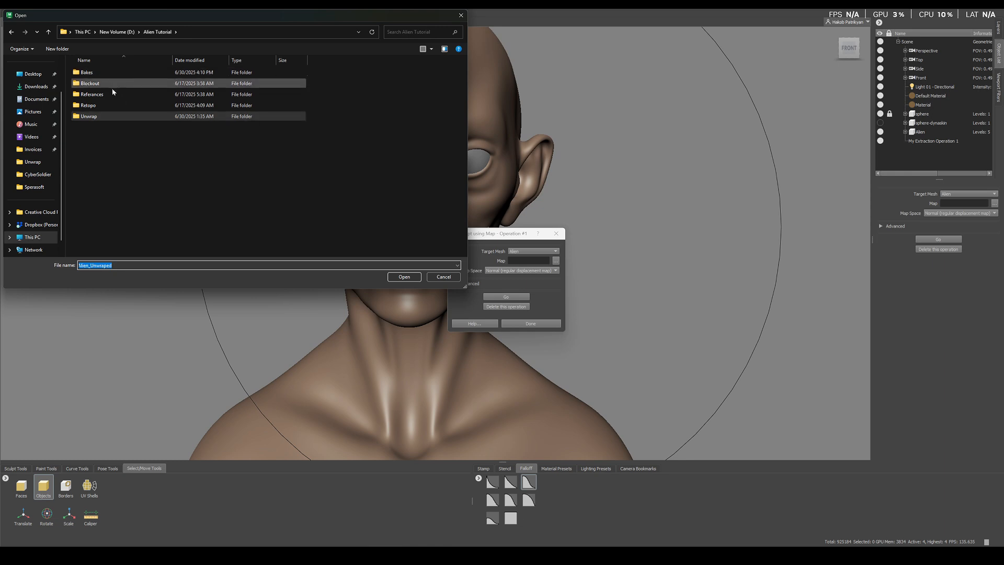
double_click(102, 73)
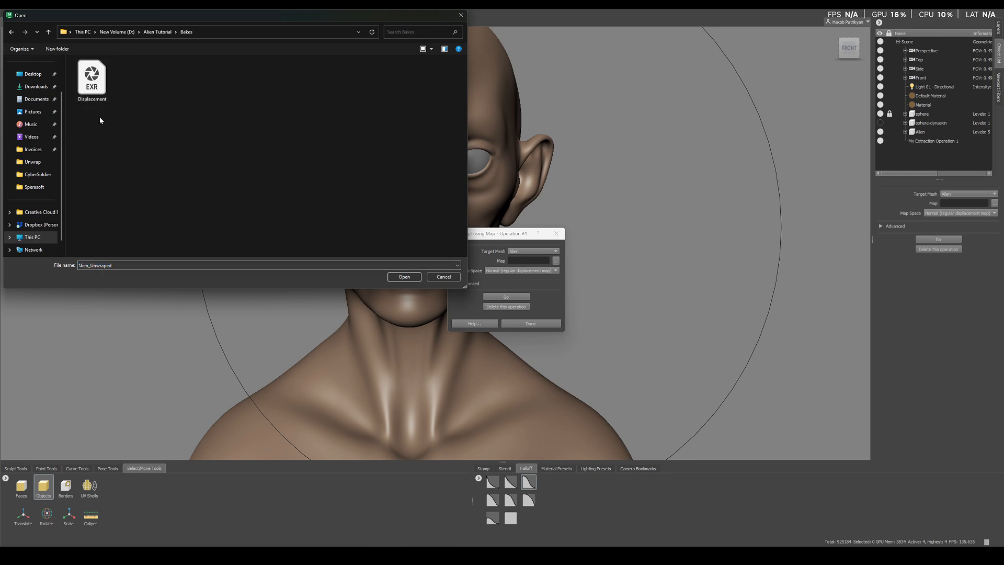
double_click(92, 81)
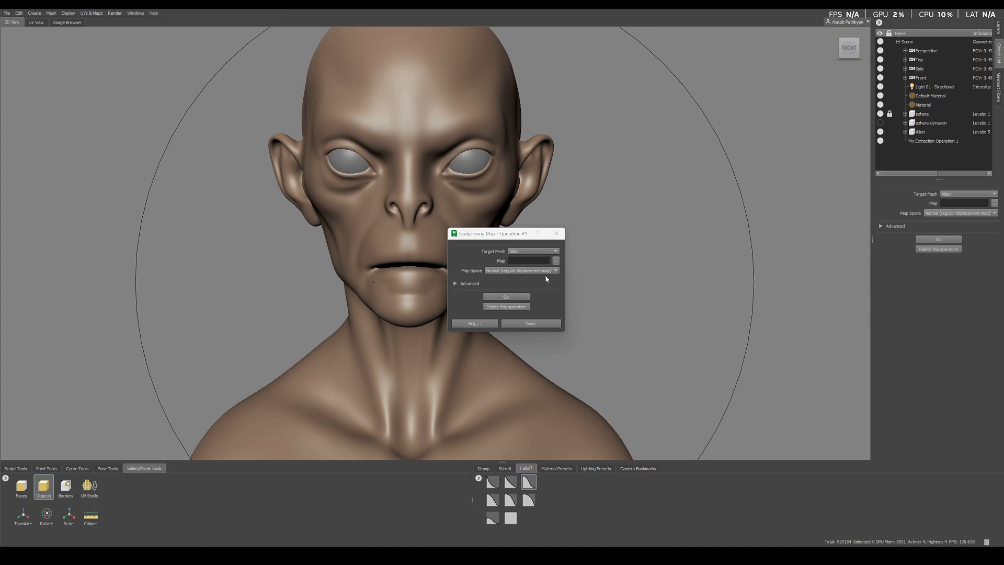
left_click(555, 263)
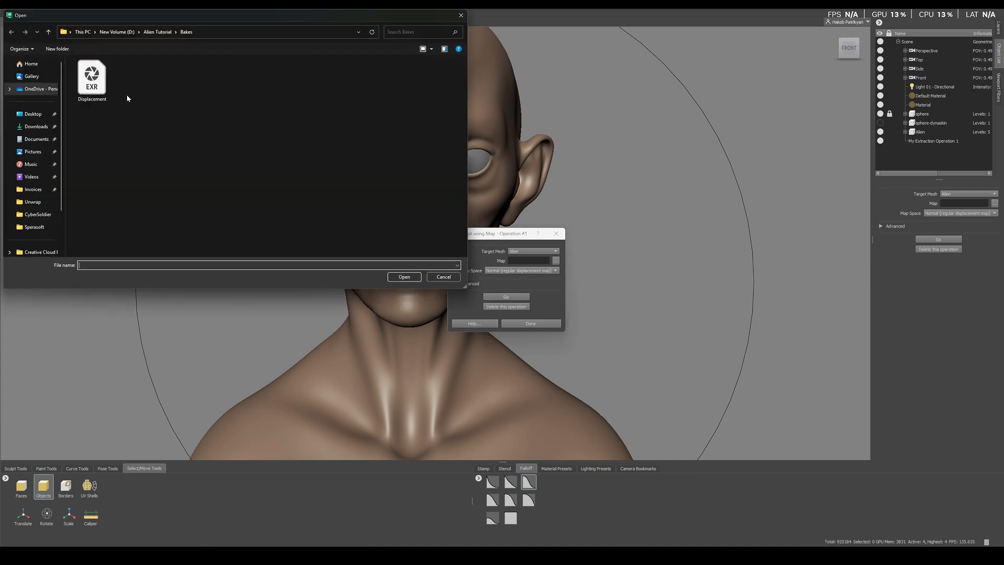
left_click(404, 277)
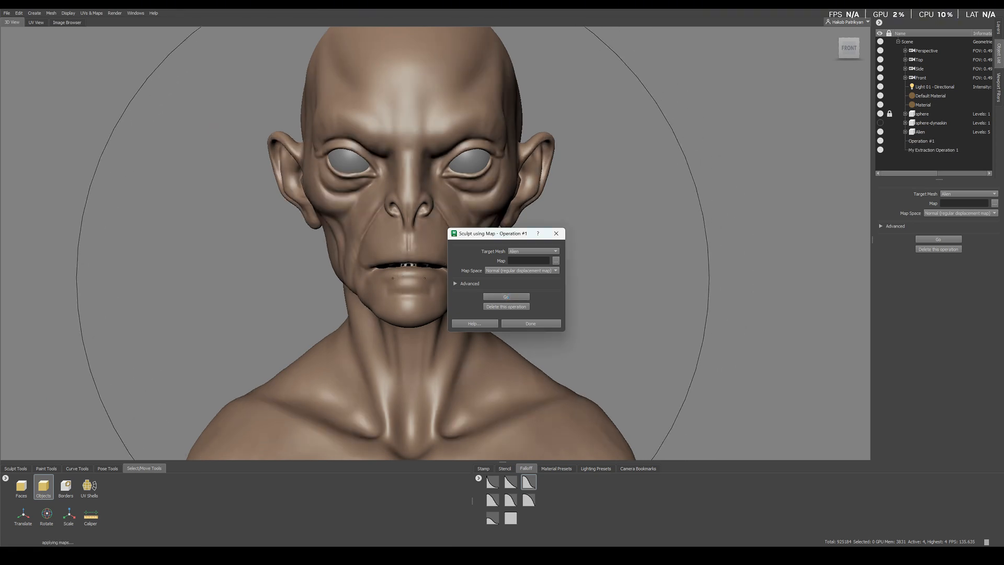
left_click_drag(403, 309, 303, 316, "alt")
right_click_drag(303, 317, 340, 335, "alt")
left_click_drag(339, 335, 391, 339, "alt")
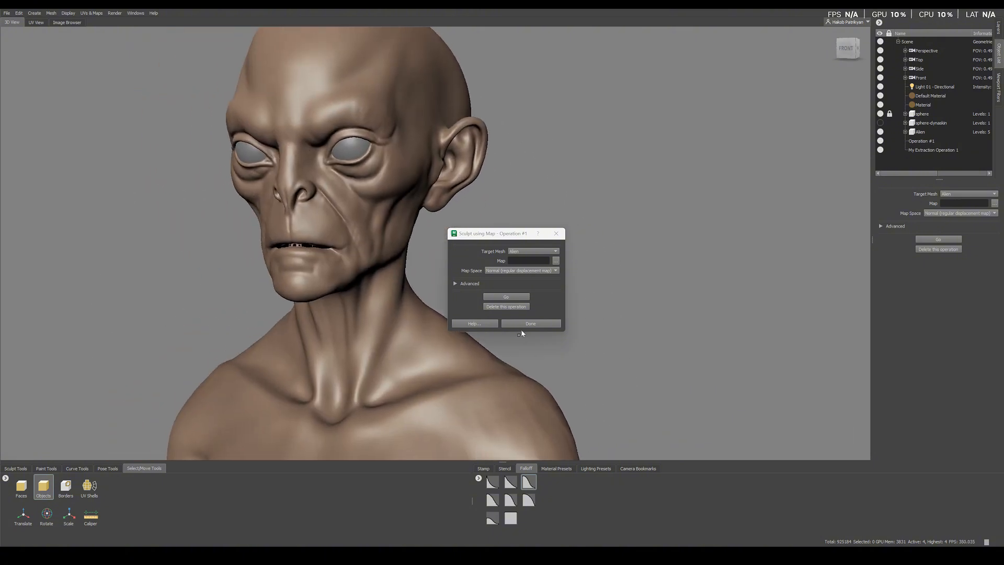
left_click(521, 324)
Step: Examine the lips and the mouth opening of the displaced Alien mesh up close for baking errors
right_click_drag(471, 293, 377, 251, "alt")
left_click_drag(377, 251, 448, 257, "alt")
right_click_drag(448, 257, 570, 335, "alt")
middle_click_drag(601, 434, 482, 275, "alt")
right_click_drag(481, 275, 467, 291, "alt")
middle_click_drag(364, 104, 457, 286, "alt")
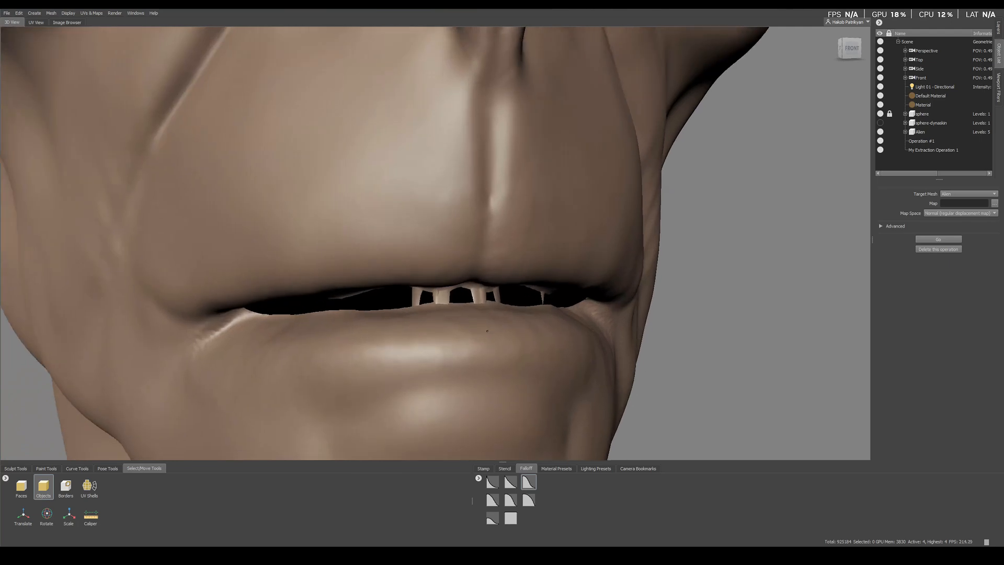
right_click_drag(457, 285, 471, 283, "alt")
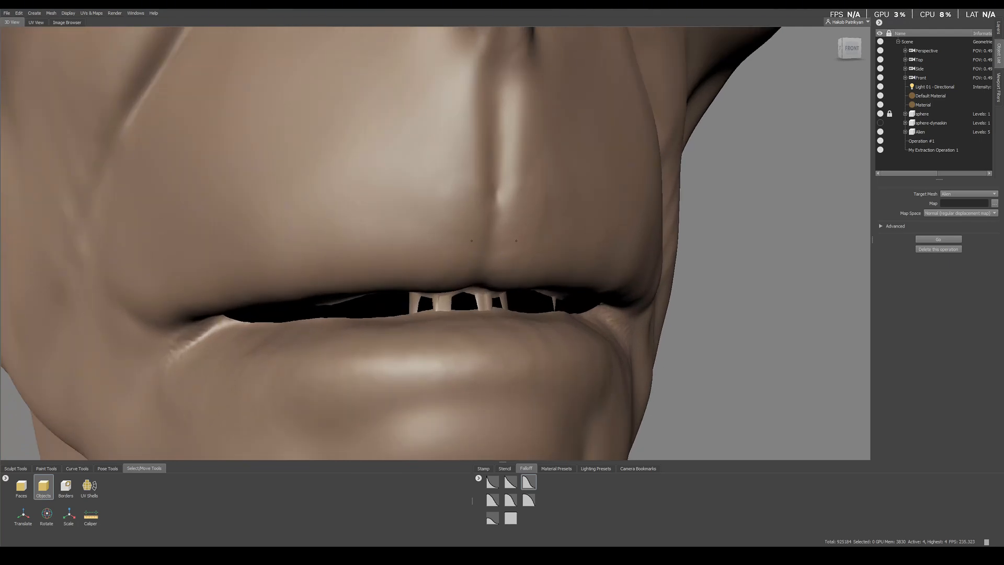
left_click_drag(481, 232, 324, 232)
left_click_drag(522, 386, 515, 260, "alt")
middle_click_drag(516, 260, 400, 271, "alt")
left_click_drag(478, 261, 378, 137, "alt")
Step: Turn off the display of both sides of the mesh
right_click(661, 273)
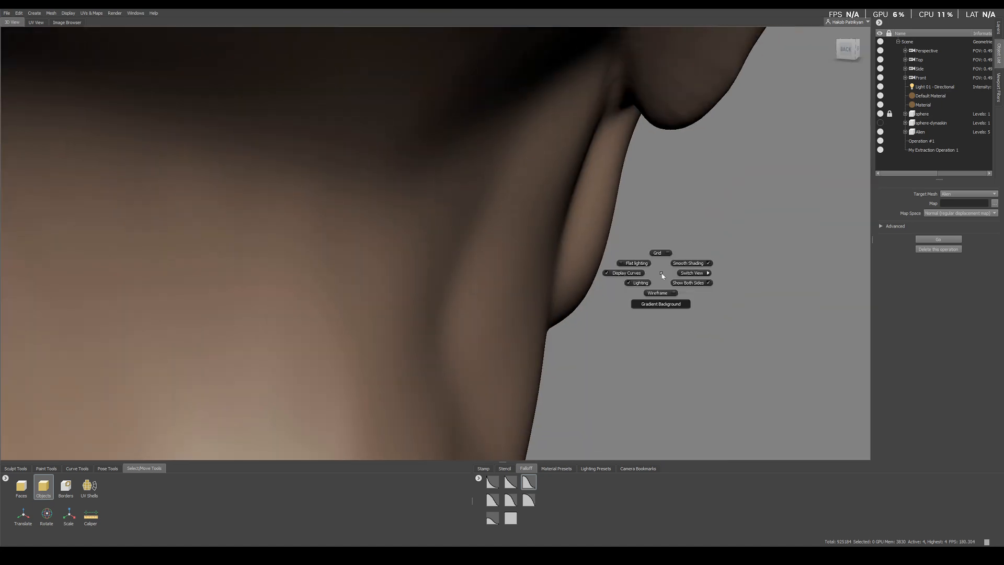
left_click(682, 284)
right_click_drag(674, 283, 544, 406, "alt")
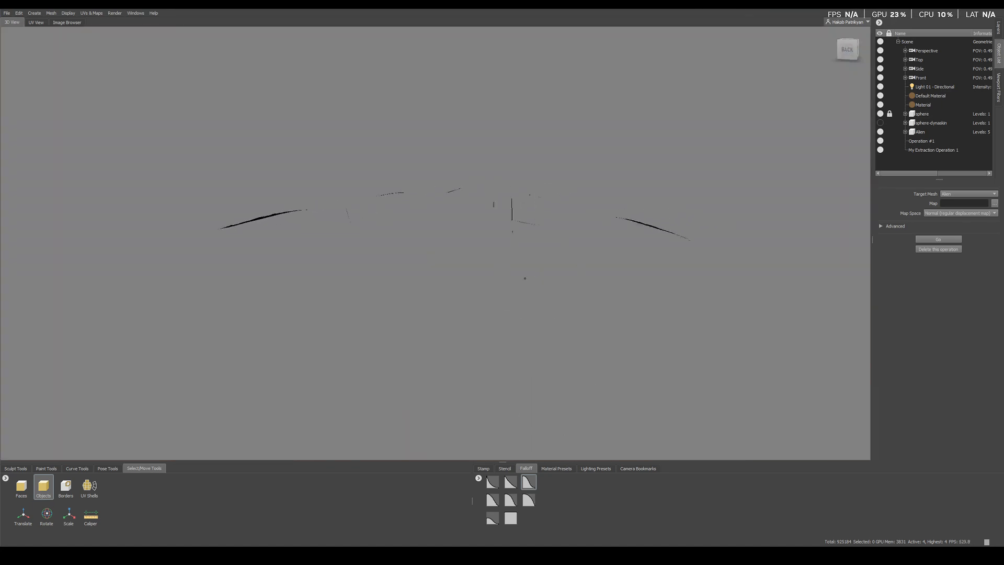
Step: Examine the stretched geometry between the lips and inside the mouth from several angles
left_click_drag(525, 279, 511, 287, "alt")
right_click_drag(511, 287, 516, 307, "alt")
left_click_drag(516, 307, 370, 311, "alt")
middle_click_drag(370, 311, 448, 325, "alt")
left_click_drag(449, 325, 378, 309, "alt")
right_click_drag(379, 309, 492, 424, "alt")
middle_click_drag(483, 278, 505, 253, "alt")
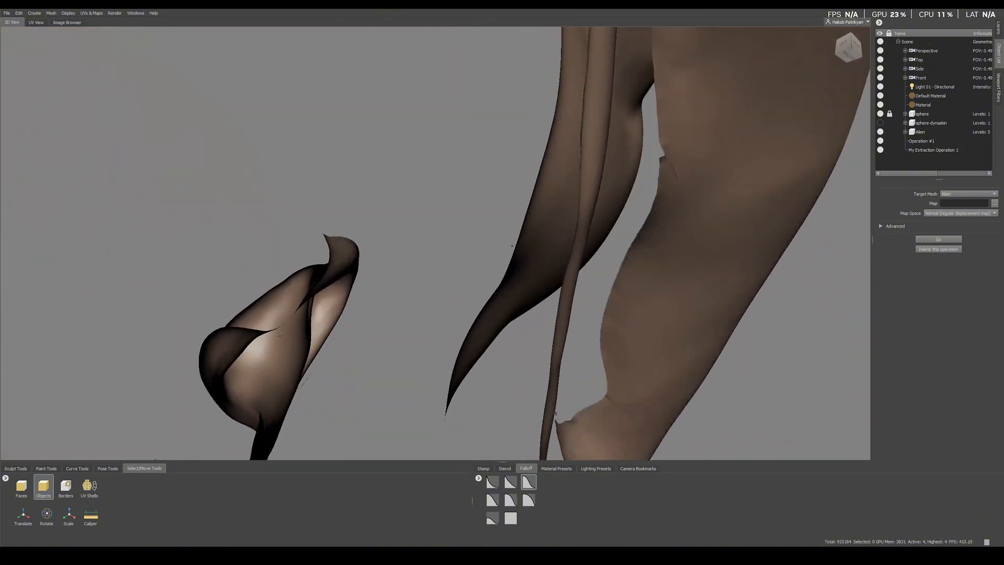
left_click_drag(505, 254, 540, 325, "alt")
right_click_drag(541, 325, 502, 261, "alt")
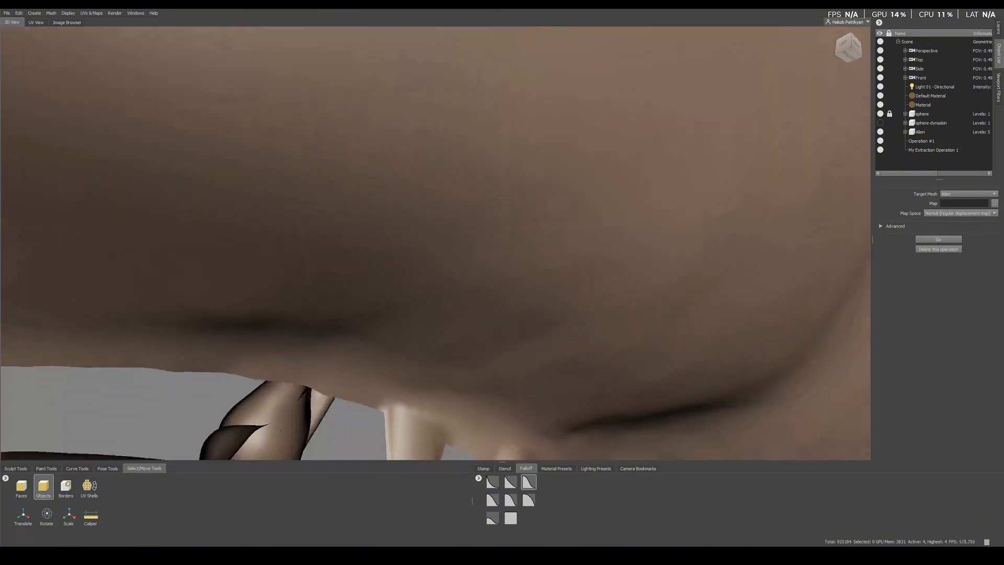
left_click_drag(502, 261, 515, 293, "alt")
right_click_drag(515, 293, 533, 308, "alt")
left_click_drag(533, 309, 395, 314, "alt")
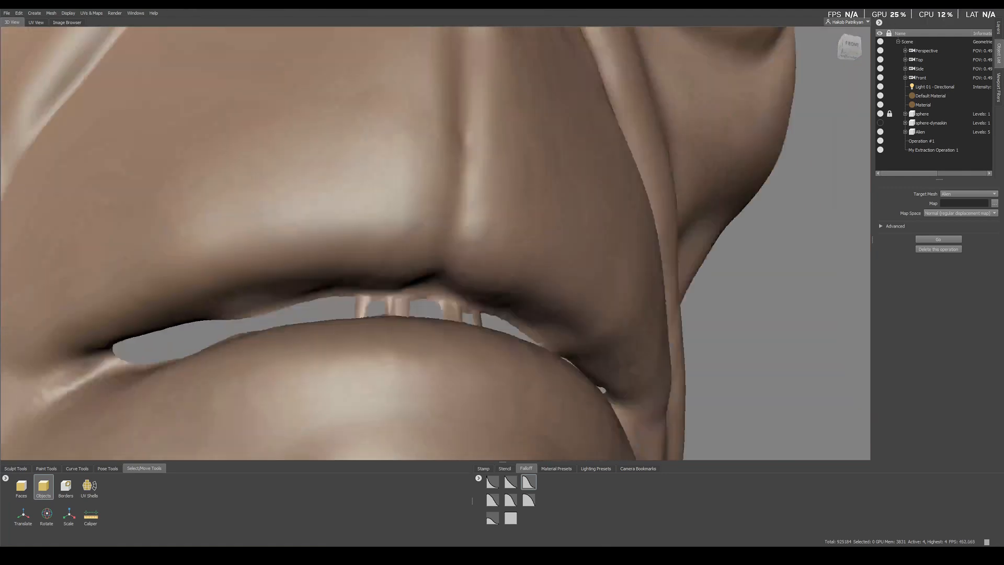
middle_click_drag(394, 314, 390, 223, "alt")
right_click_drag(390, 223, 388, 262, "alt")
mouse_move(388, 263)
left_mouse_down("alt")
mouse_move(468, 309)
mouse_move(525, 320)
mouse_move(439, 304)
mouse_move(401, 322)
left_mouse_up("alt")
right_click_drag(401, 323, 447, 400, "alt")
middle_click_drag(447, 400, 393, 375, "alt")
mouse_move(473, 370)
left_mouse_down("alt")
mouse_move(498, 385)
mouse_move(535, 360)
mouse_move(493, 314)
mouse_move(517, 327)
left_mouse_up("alt")
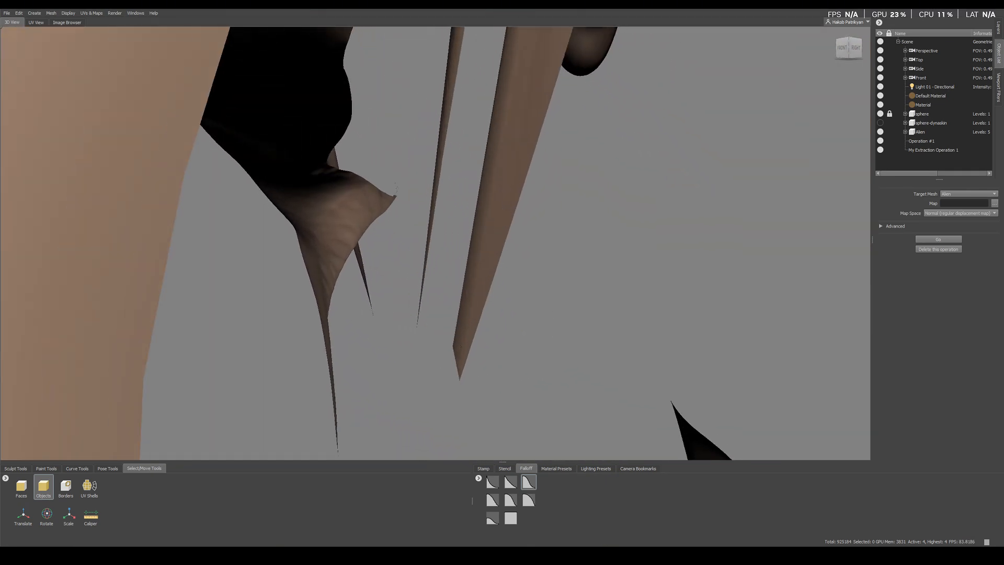
Step: Activate the Foamy sculpt brush and smooth back the long stretched spikes hanging from the upper lip
left_click(16, 468)
left_click(153, 488)
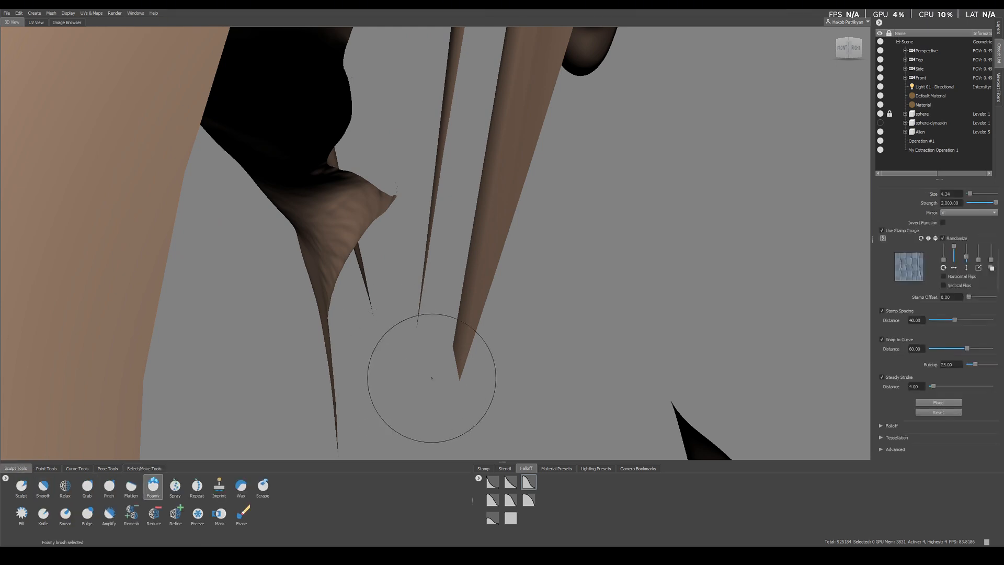
left_click_drag(462, 354, 459, 358, "shift")
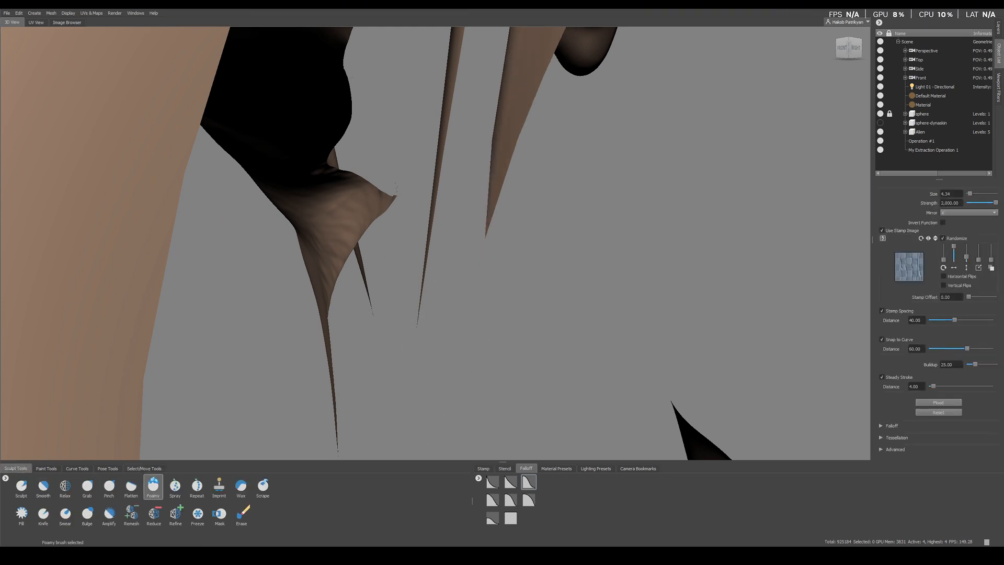
left_click_drag(488, 224, 486, 229, "shift")
left_click_drag(419, 323, 420, 312, "shift")
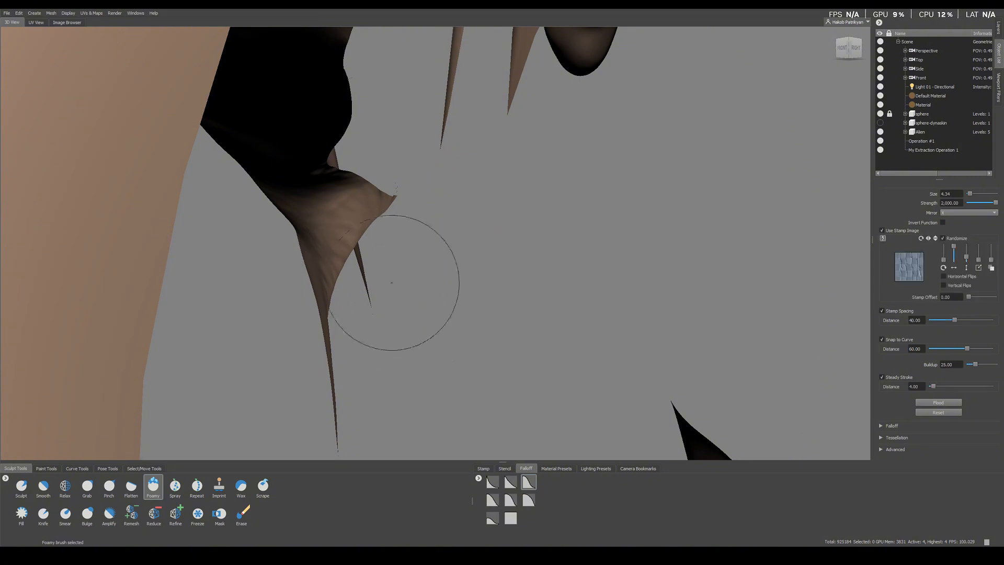
left_click_drag(501, 107, 509, 104, "shift")
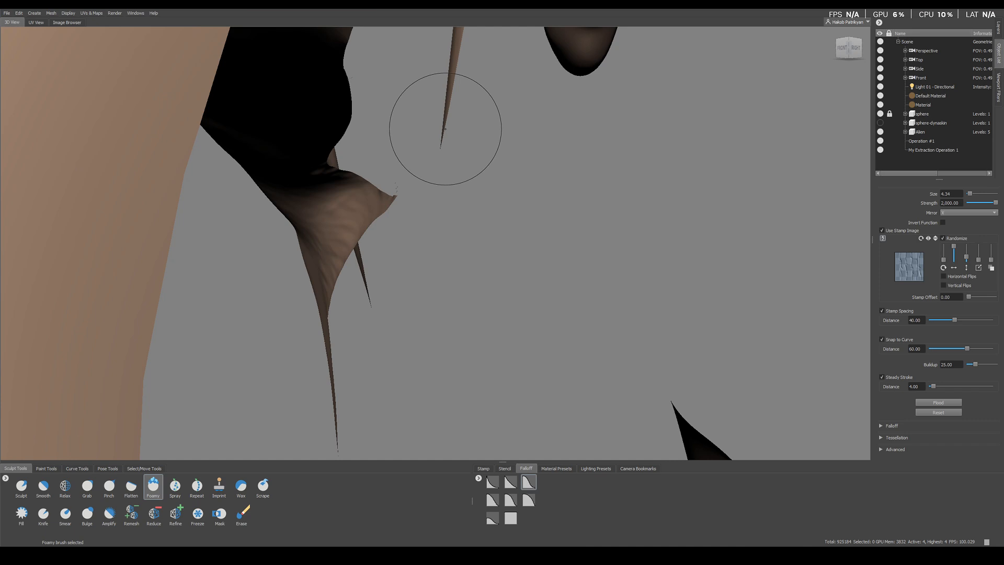
left_click_drag(446, 129, 442, 134, "shift")
Step: Smooth back the long thin spikes hanging from the inner edge of the upper lip
mouse_move(451, 109)
middle_mouse_down("alt")
mouse_move(444, 175)
mouse_move(426, 155)
middle_mouse_up("alt")
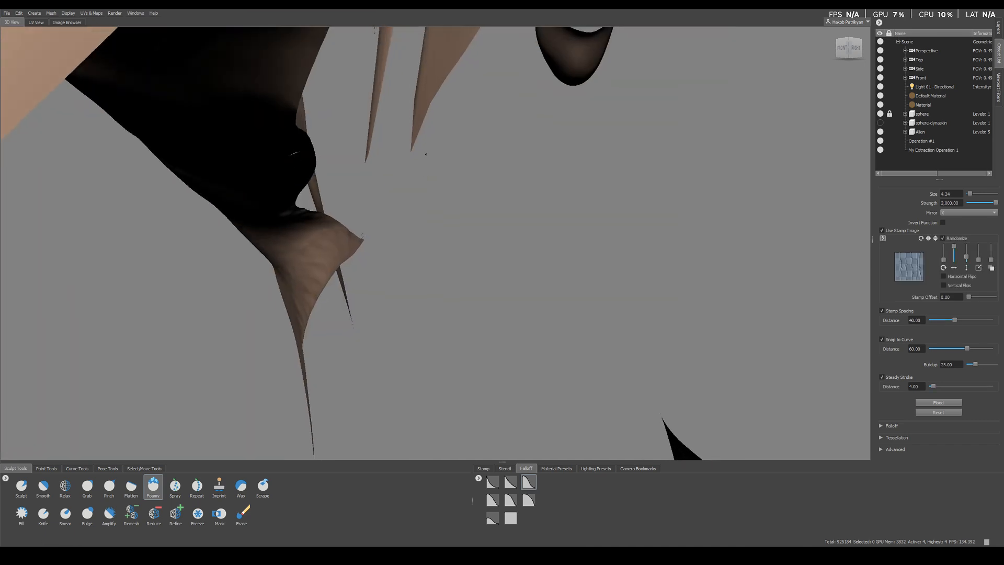
mouse_move(418, 123)
left_mouse_down("shift")
mouse_move(372, 124)
mouse_move(375, 117)
left_mouse_up("shift")
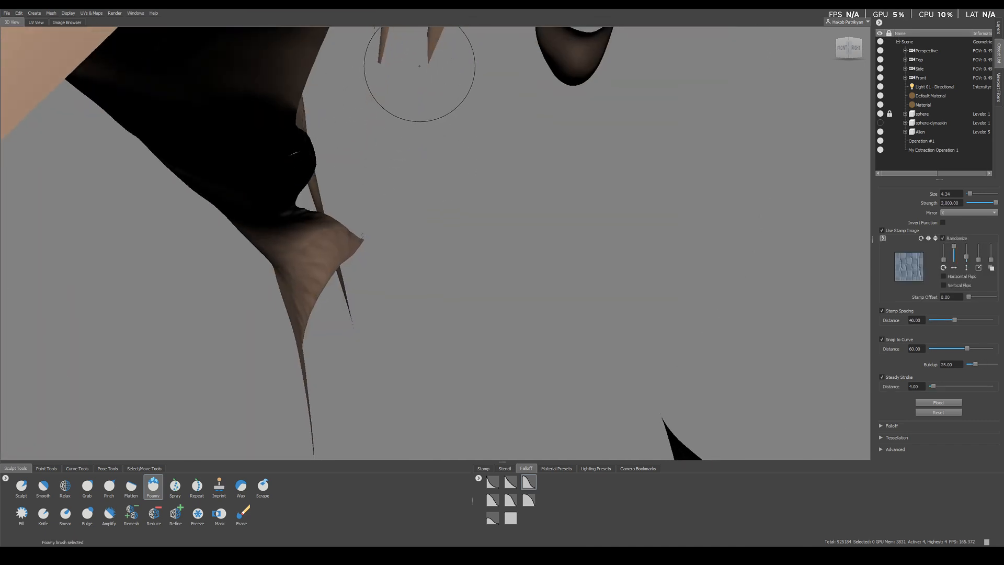
left_click_drag(434, 58, 431, 59, "shift")
middle_click_drag(392, 49, 375, 67, "alt")
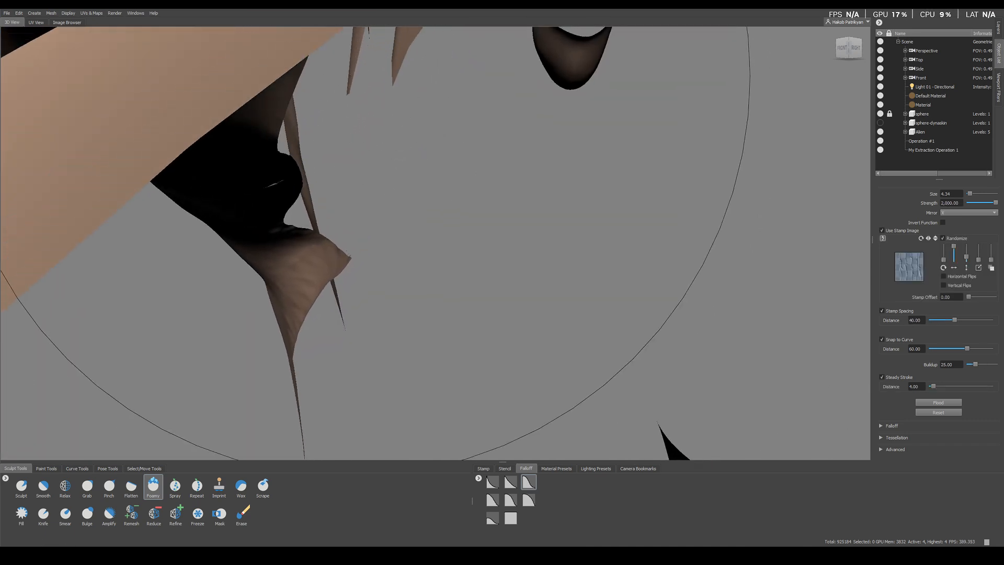
left_click_drag(403, 48, 406, 51, "shift")
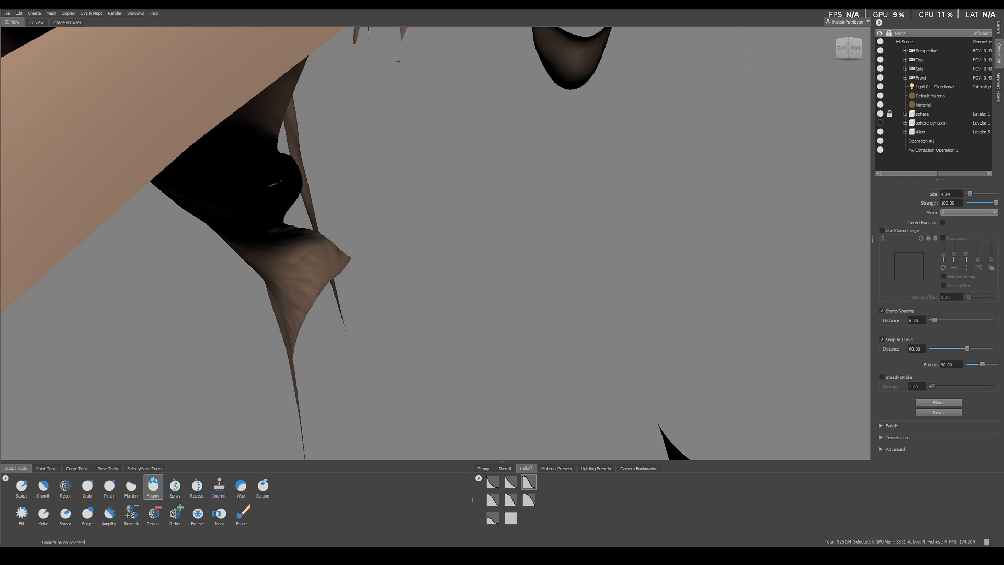
Step: Smooth back the isolated spike hanging from the upper lip near the mouth corner
right_click_drag(426, 162, 380, 114, "alt")
left_click_drag(380, 114, 487, 151, "alt")
middle_click_drag(528, 181, 444, 218, "alt")
mouse_move(606, 269)
right_mouse_down("alt")
mouse_move(574, 237)
mouse_move(522, 219)
right_mouse_up("alt")
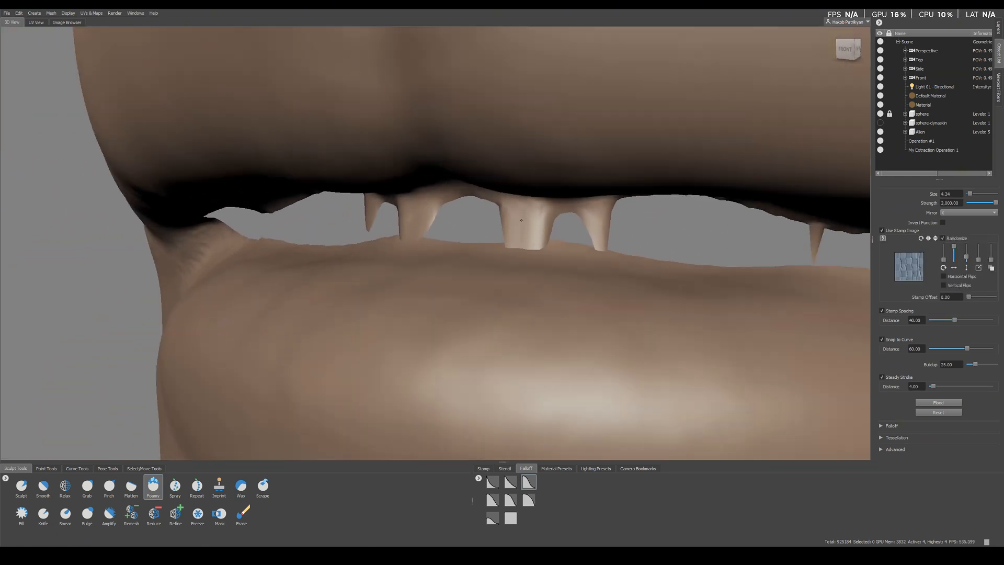
left_click_drag(482, 245, 503, 255, "alt")
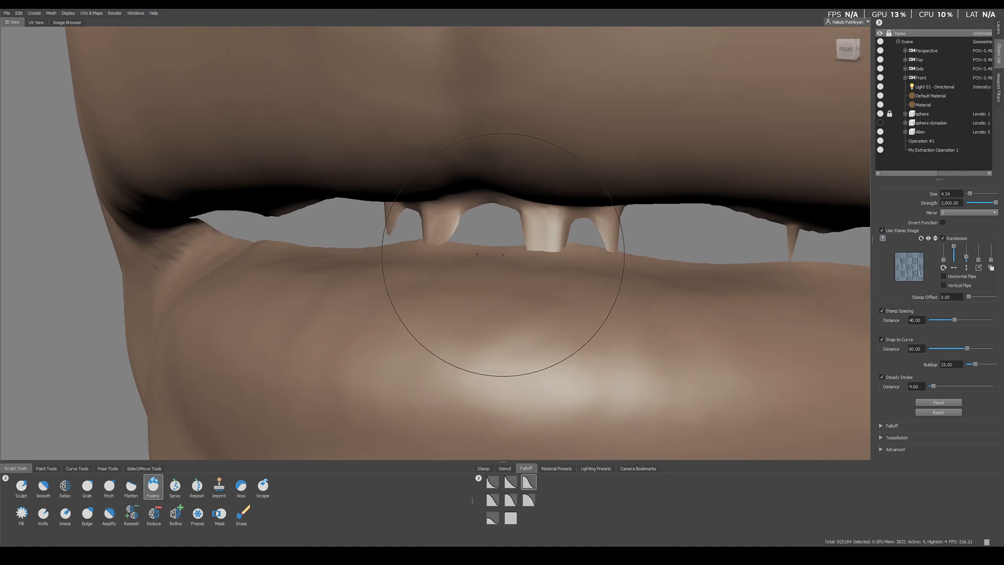
right_click_drag(553, 302, 505, 264, "alt")
middle_click_drag(618, 253, 502, 264, "alt")
mouse_move(529, 246)
right_mouse_down("alt")
mouse_move(574, 274)
mouse_move(608, 274)
right_mouse_up("alt")
left_click_drag(612, 264, 615, 243, "shift")
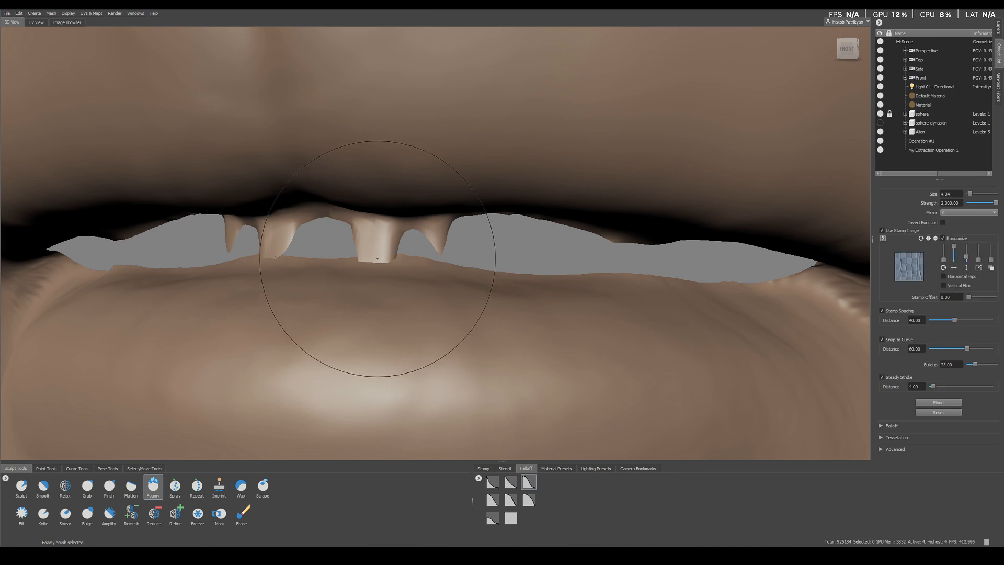
Step: Turn off mirroring for the Foamy brush
right_click_drag(386, 258, 400, 256, "alt")
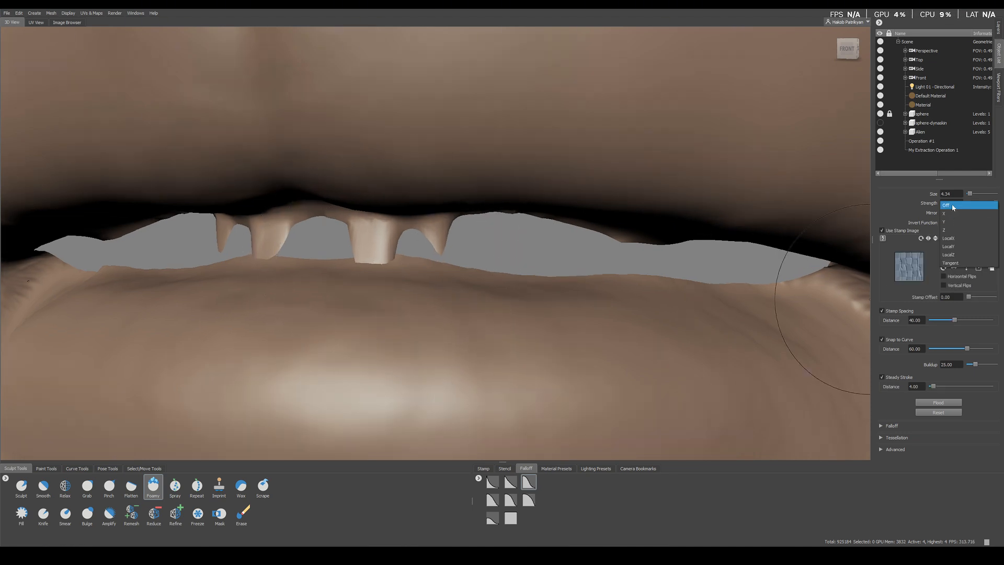
left_click(949, 213)
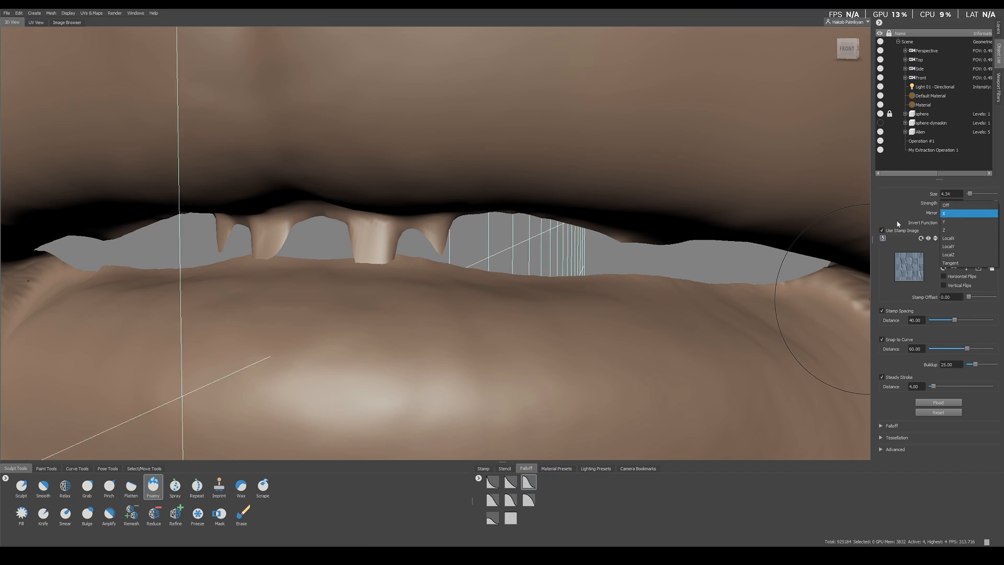
left_click(952, 212)
left_click(947, 207)
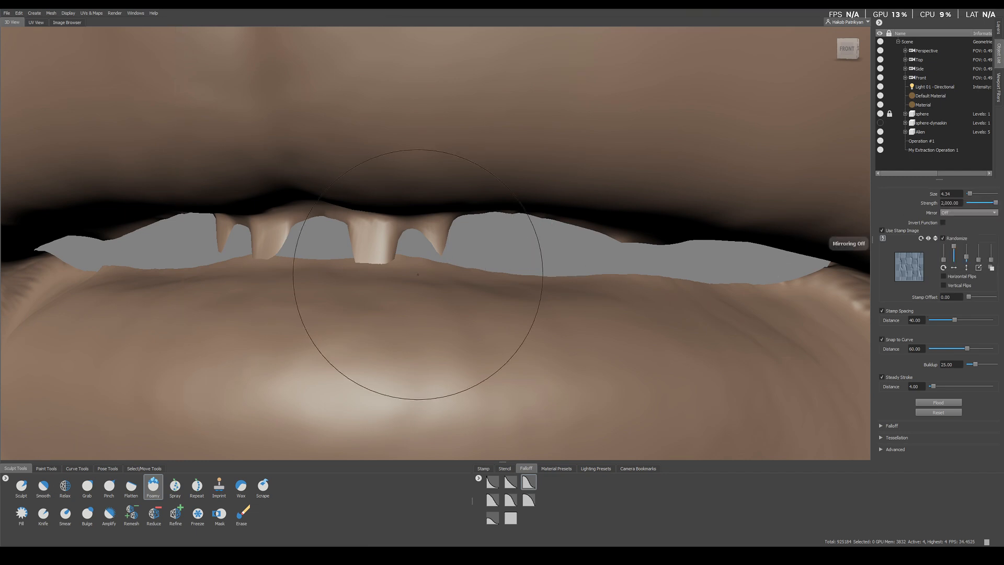
Step: Reduce the brush size to 1.33 and smooth back the narrow spikes on both sides of the wide central one
left_click_drag(420, 279, 475, 237, "alt")
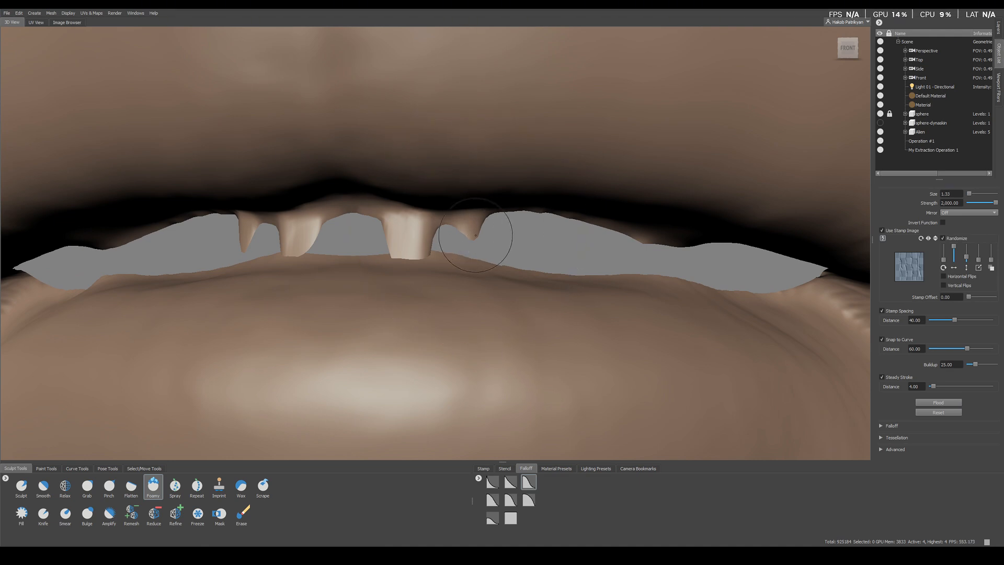
key("shift")
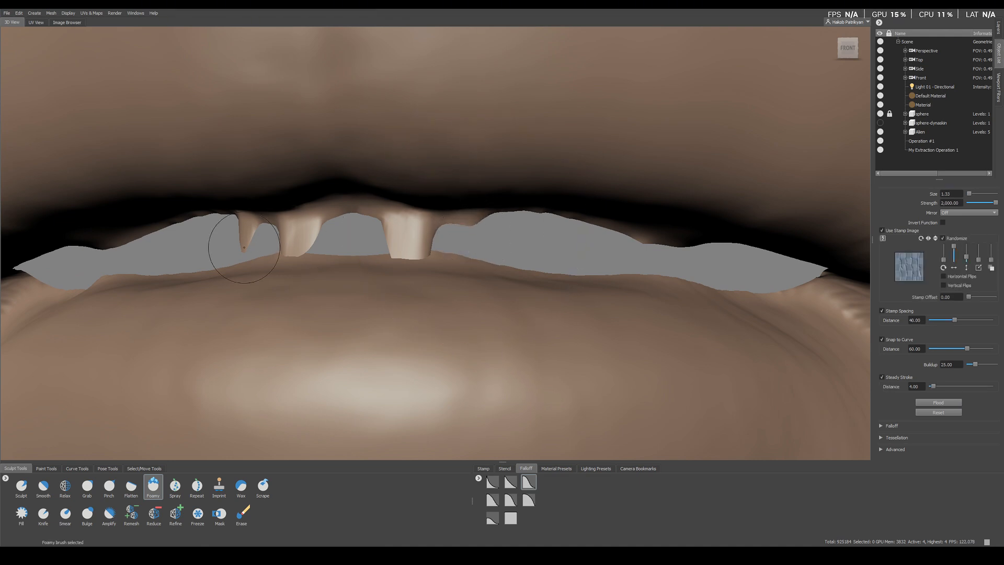
left_click_drag(244, 248, 278, 240, "shift")
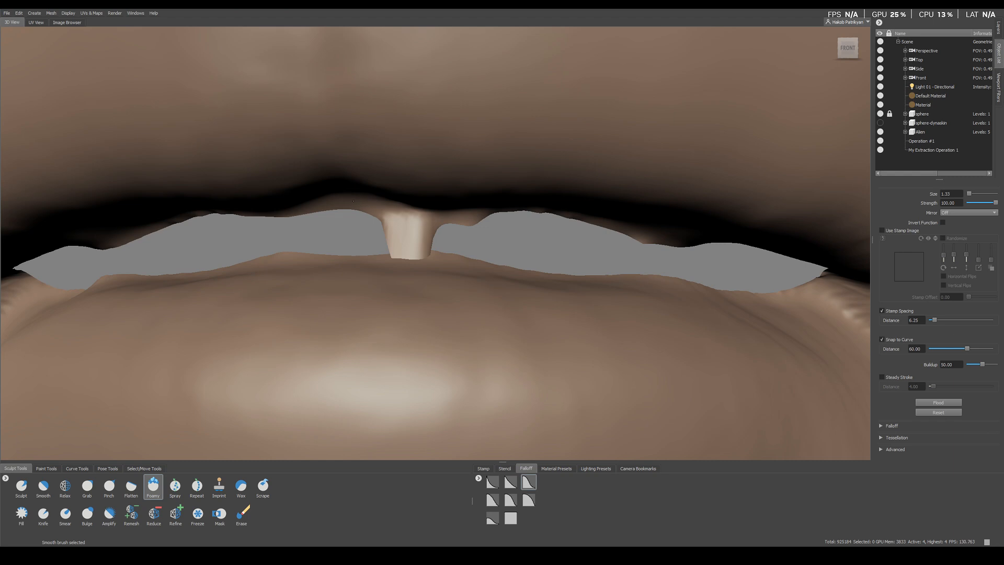
Step: Smooth the wide central spike under the upper lip back into the lip's inner edge, working from below
right_click_drag(389, 241, 482, 323, "alt")
left_click_drag(481, 322, 445, 316, "alt")
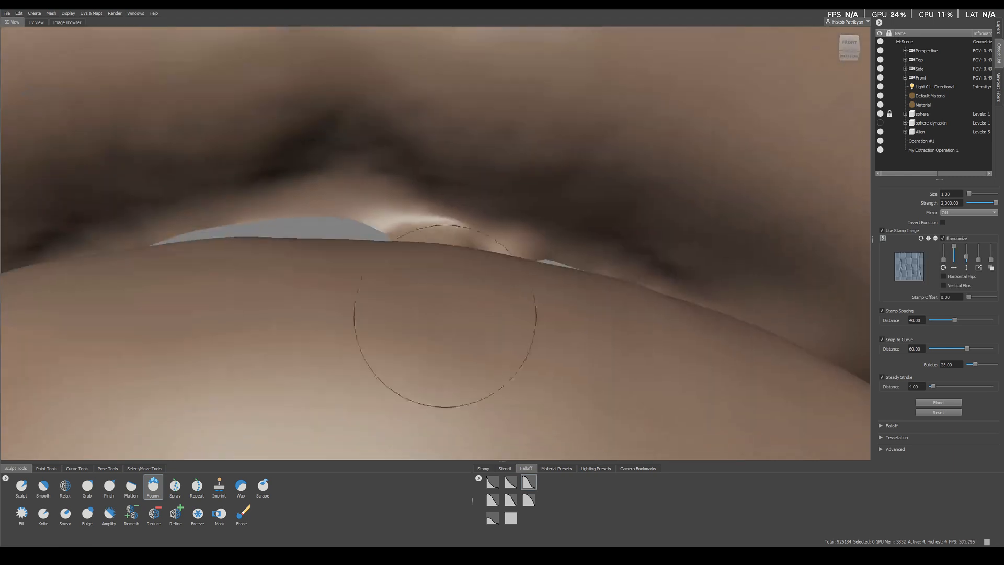
right_click_drag(445, 316, 487, 338, "alt")
left_click_drag(486, 338, 490, 331, "alt")
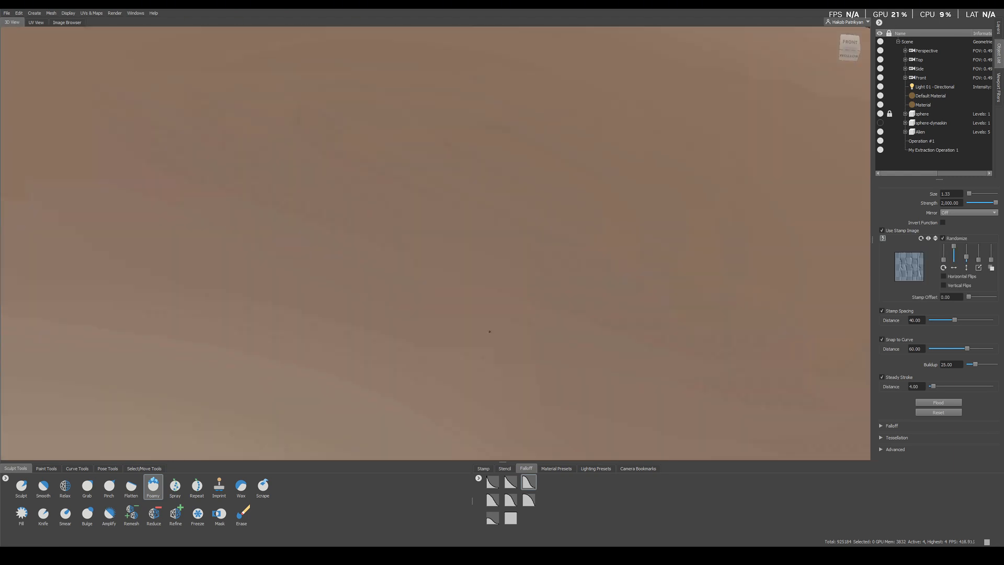
right_click_drag(490, 331, 477, 215, "alt")
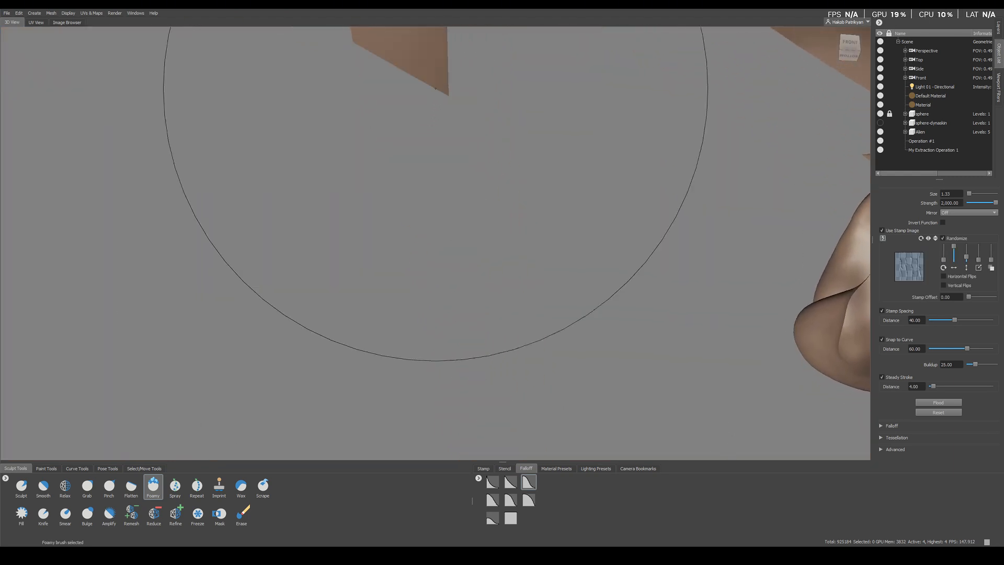
left_click_drag(435, 78, 432, 125, "alt")
mouse_move(416, 193)
left_mouse_down("shift")
mouse_move(429, 168)
mouse_move(421, 184)
left_mouse_up("shift")
left_click_drag(424, 150, 433, 45, "shift")
middle_click_drag(432, 39, 440, 104, "alt")
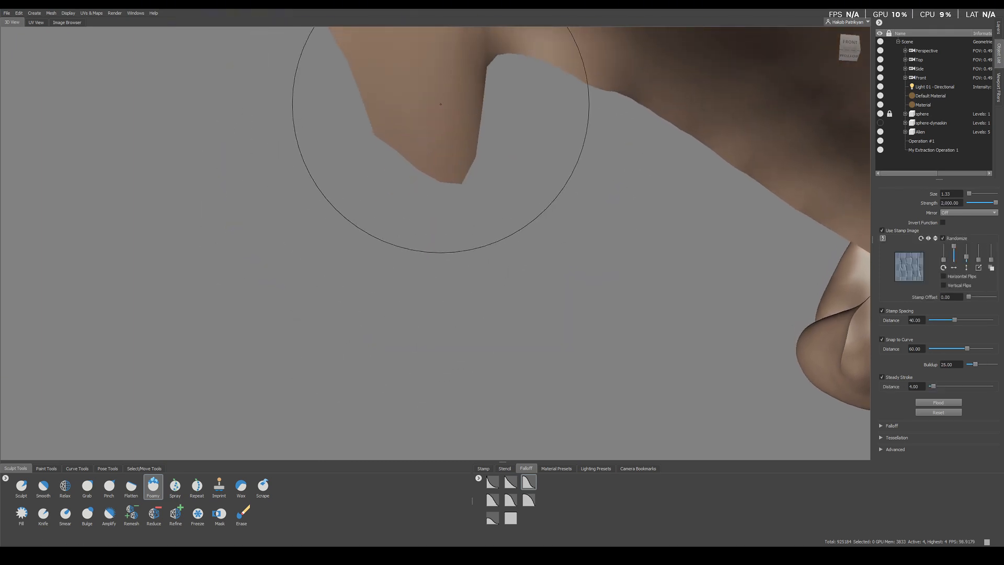
left_click_drag(440, 104, 439, 157, "shift")
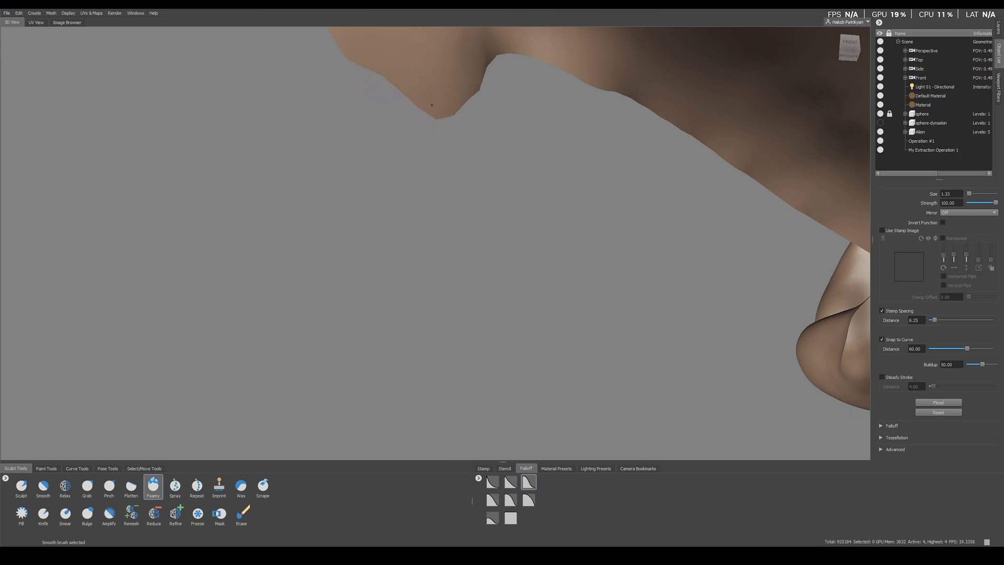
left_click_drag(432, 105, 390, 345, "alt")
Step: Bring the whole head into a front view and turn the display of both sides of the mesh back on
middle_click_drag(390, 345, 382, 292, "alt")
mouse_move(382, 291)
left_mouse_down("shift")
mouse_move(365, 307)
mouse_move(374, 319)
mouse_move(348, 258)
mouse_move(360, 247)
left_mouse_up("shift")
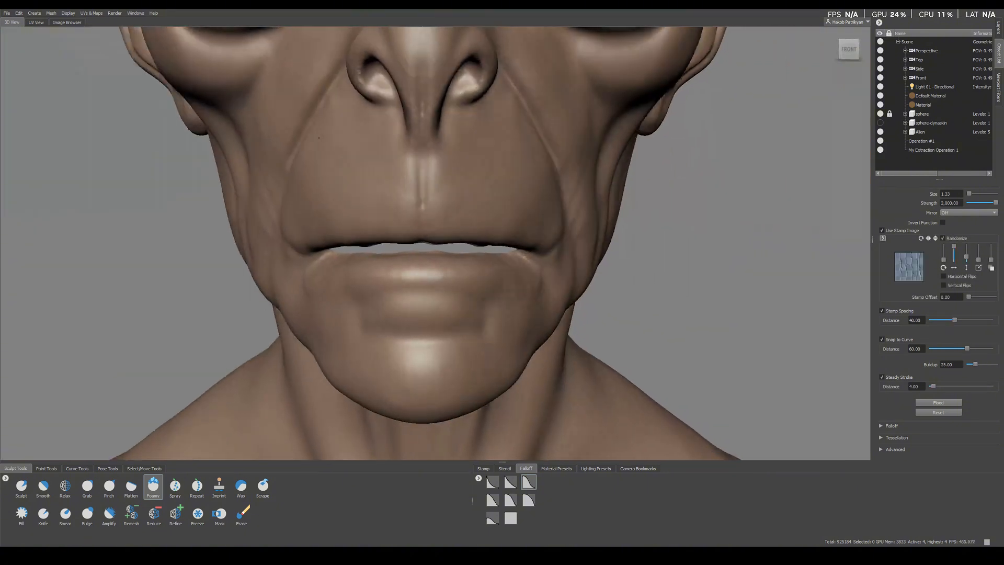
right_click_drag(367, 162, 412, 162, "alt")
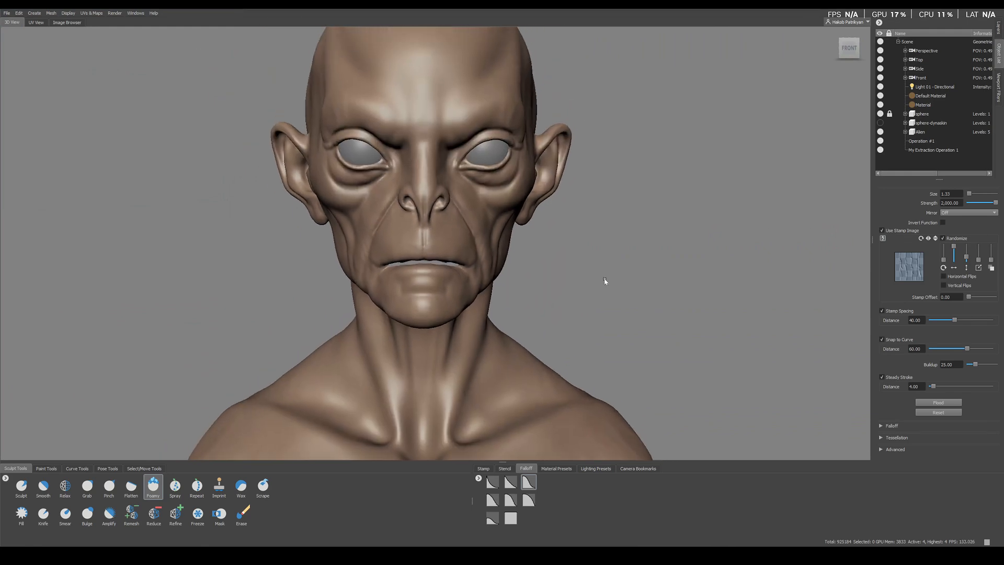
right_click_drag(605, 281, 591, 245)
mouse_move(591, 244)
left_mouse_down("alt")
mouse_move(541, 250)
mouse_move(601, 253)
left_mouse_up("alt")
right_click_drag(602, 253, 492, 283, "alt")
middle_click_drag(492, 283, 444, 183, "alt")
left_click_drag(445, 184, 460, 188, "alt")
middle_click_drag(460, 189, 505, 316, "alt")
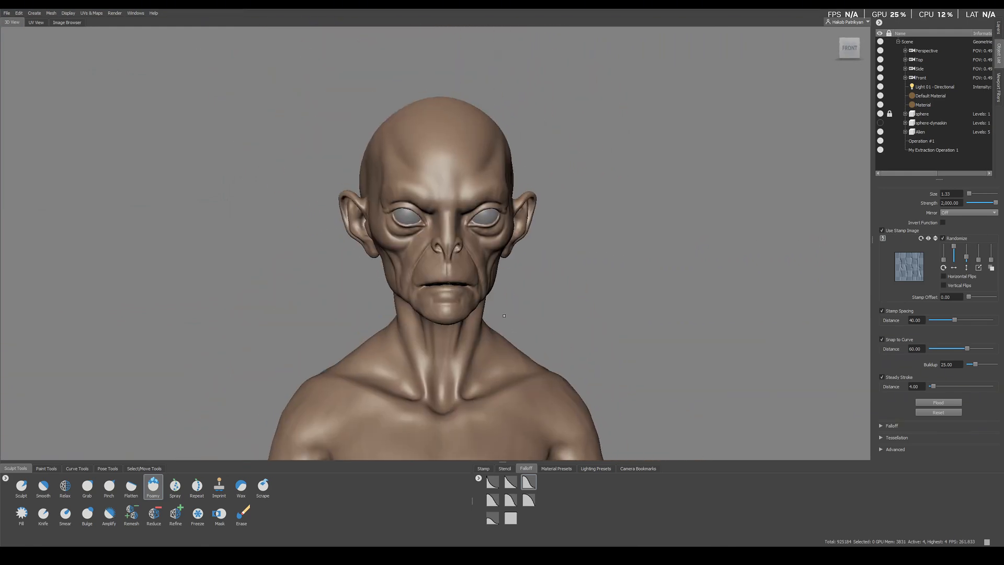
Step: Examine the cleaned lips and mouth opening up close from several angles for leftover artifacts
left_click_drag(504, 316, 398, 291, "alt")
right_click_drag(397, 291, 471, 350, "alt")
left_click_drag(471, 351, 460, 354, "alt")
middle_click_drag(460, 354, 419, 306, "alt")
mouse_move(418, 306)
right_mouse_down("alt")
mouse_move(498, 377)
mouse_move(444, 340)
right_mouse_up("alt")
left_click_drag(445, 340, 381, 286, "alt")
right_click_drag(381, 285, 420, 318, "alt")
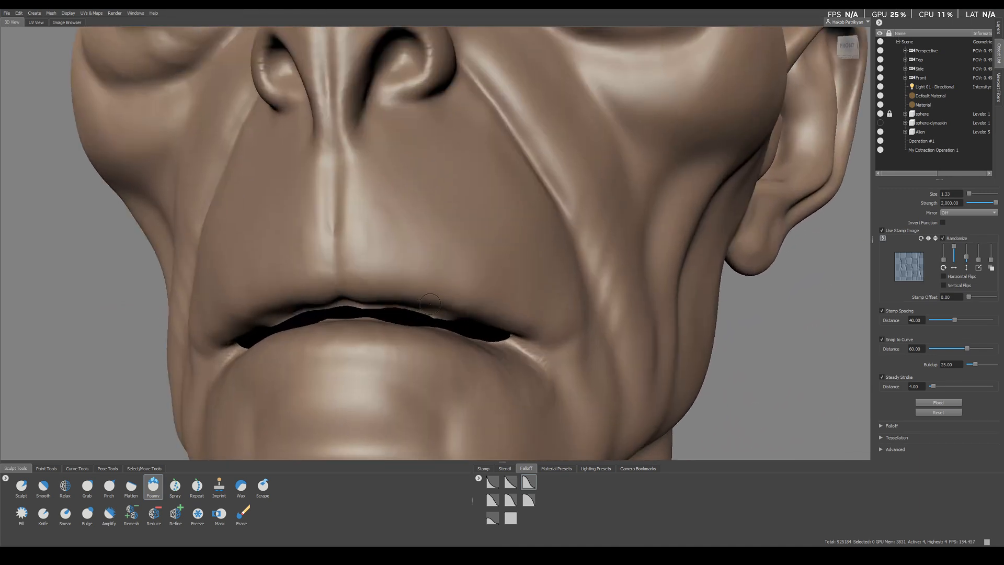
Step: Enlarge the Foamy brush size to 5.80 over the upper lip
mouse_move(442, 305)
left_mouse_down("alt")
mouse_move(447, 286)
mouse_move(433, 323)
left_mouse_up("alt")
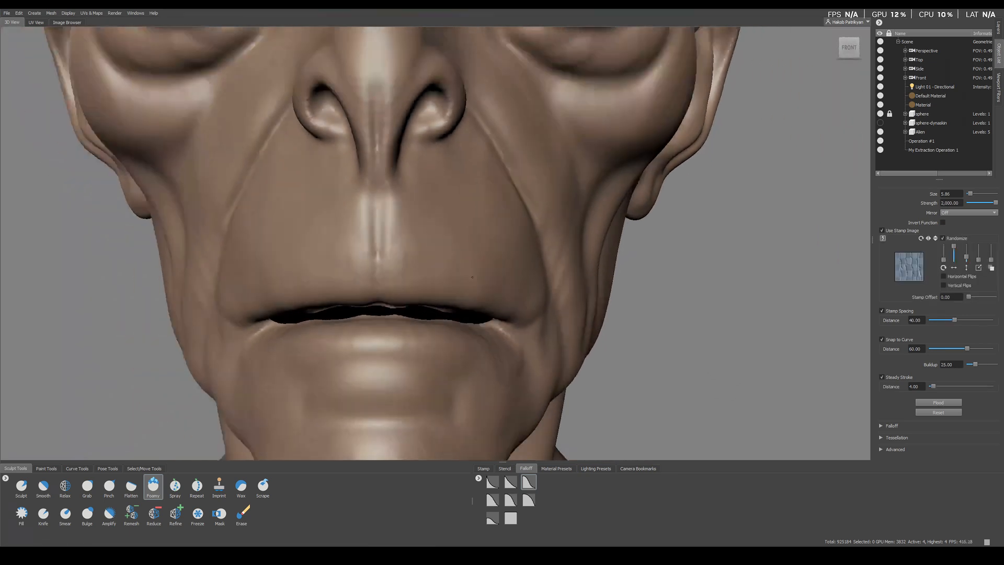